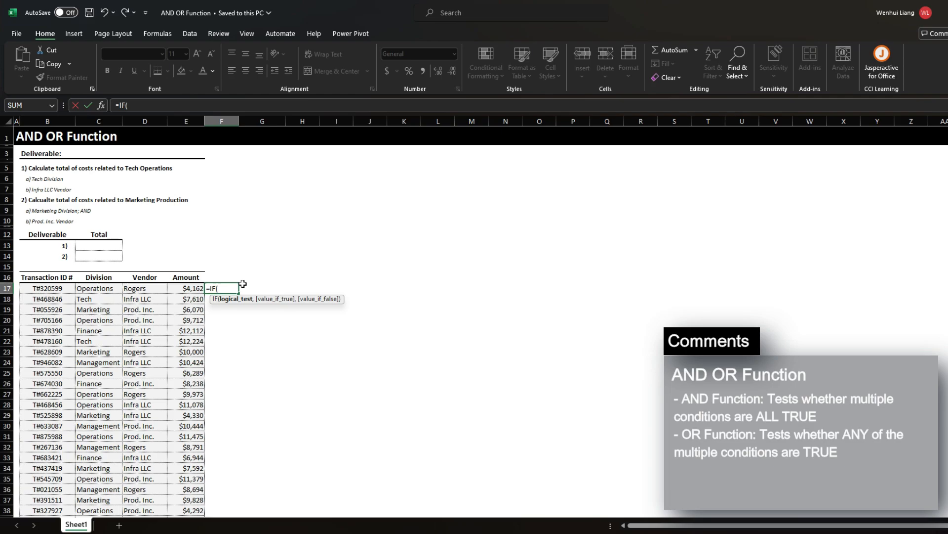
pyautogui.press('Left')
pyautogui.press('Left')
pyautogui.press('Left')
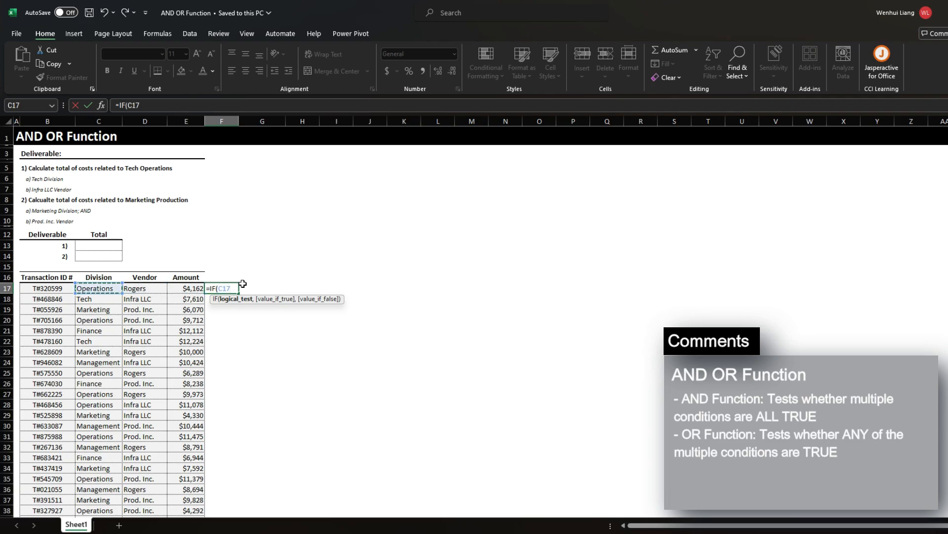
pyautogui.write('="Operations,')
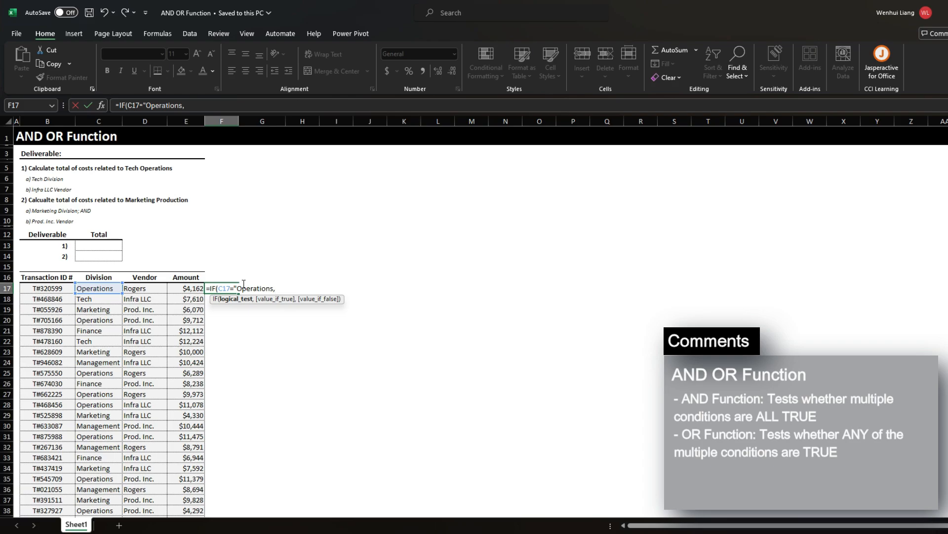
pyautogui.press('Escape')
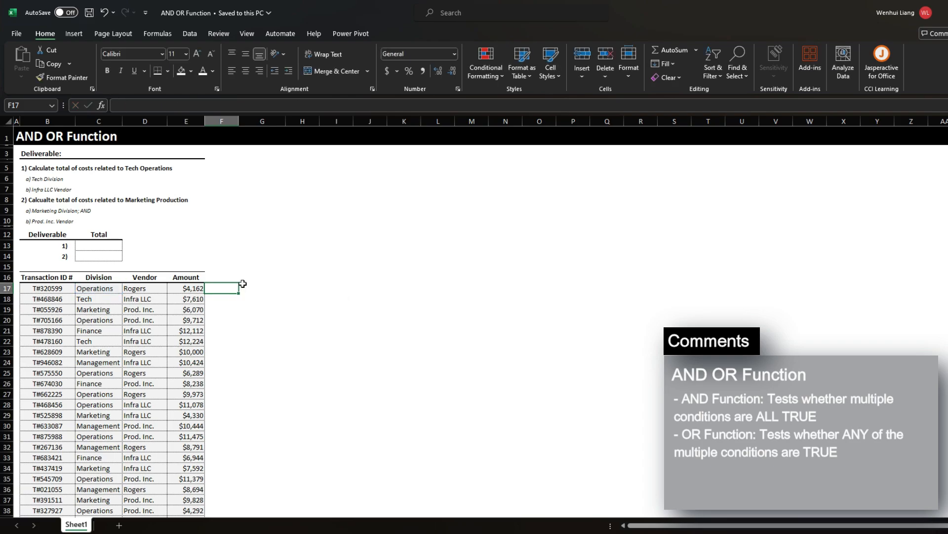
pyautogui.press('Left')
pyautogui.press('Left')
pyautogui.press('Left')
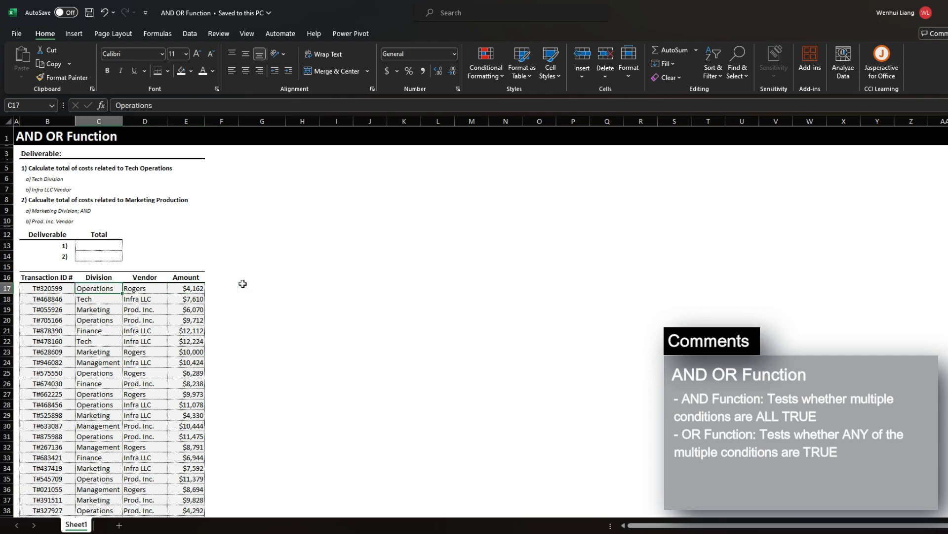
pyautogui.press('Right')
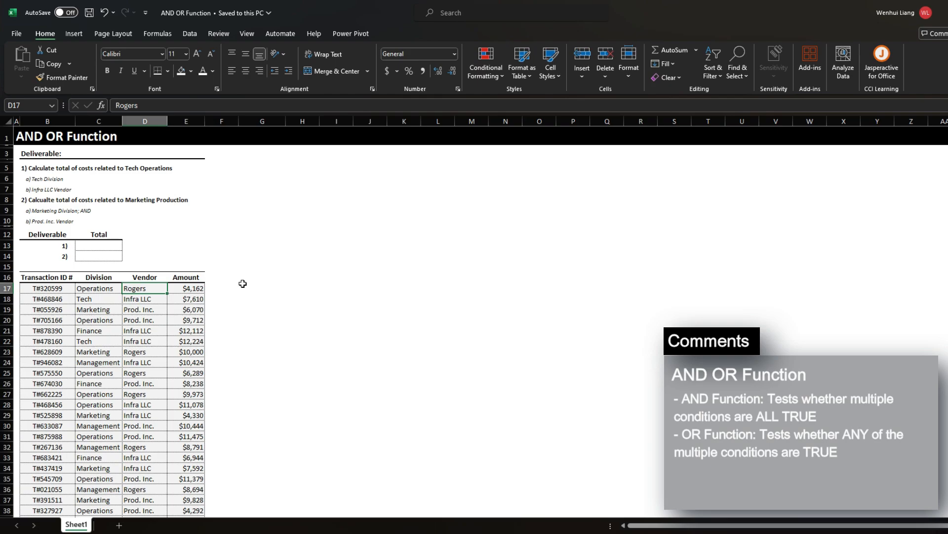
pyautogui.press('Right')
pyautogui.press('Right')
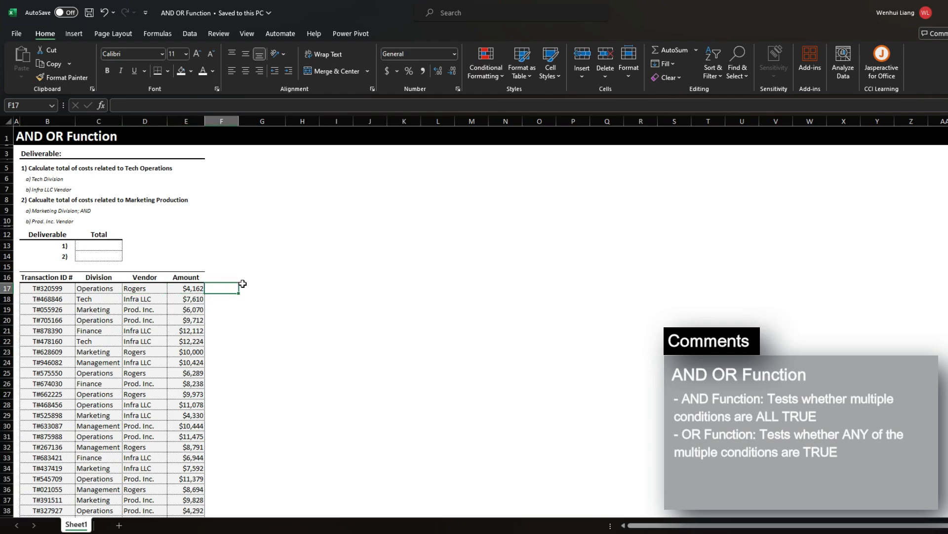
pyautogui.write('=IF(')
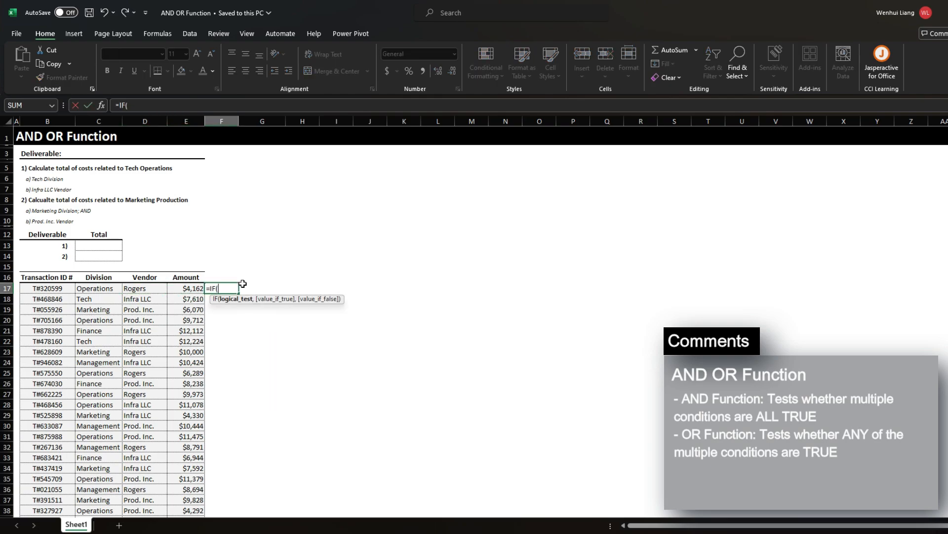
pyautogui.press('Left')
pyautogui.press('Left')
pyautogui.press('Left')
pyautogui.write('=')
pyautogui.write('"Operations')
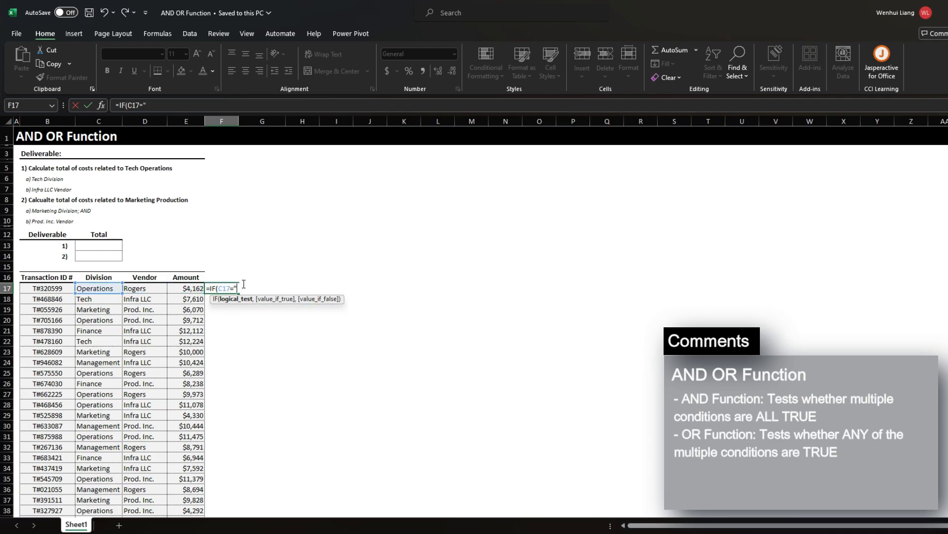
pyautogui.write('",')
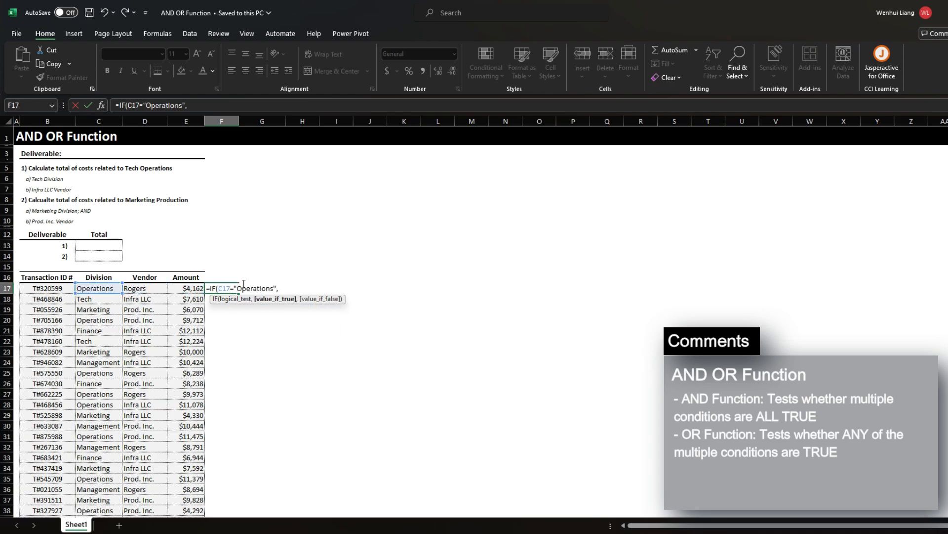
pyautogui.hotkey('alt', 'Return')
pyautogui.write('IF(')
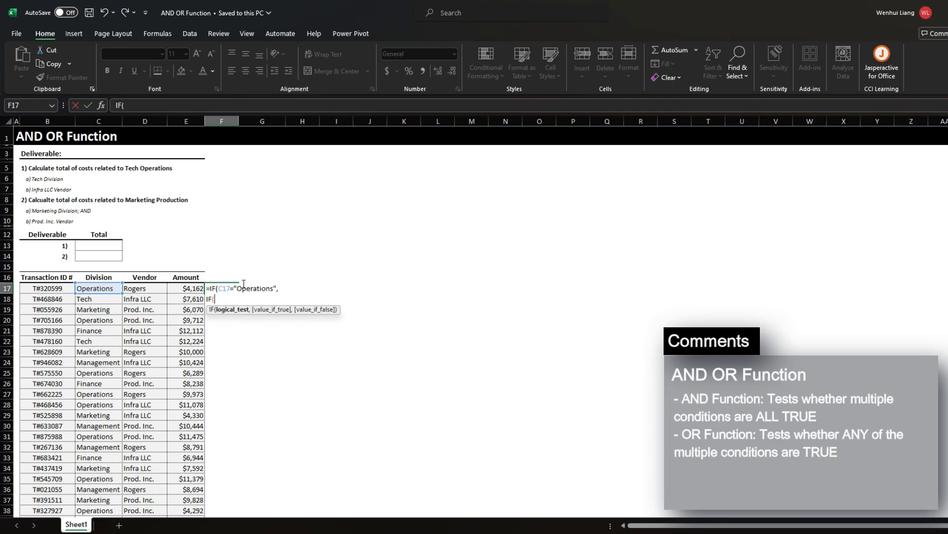
pyautogui.press('Escape')
# - Examine the division, vendor and amount entries of the first three transactions in the table
pyautogui.press('Left')
pyautogui.press('Left')
pyautogui.press('Left')
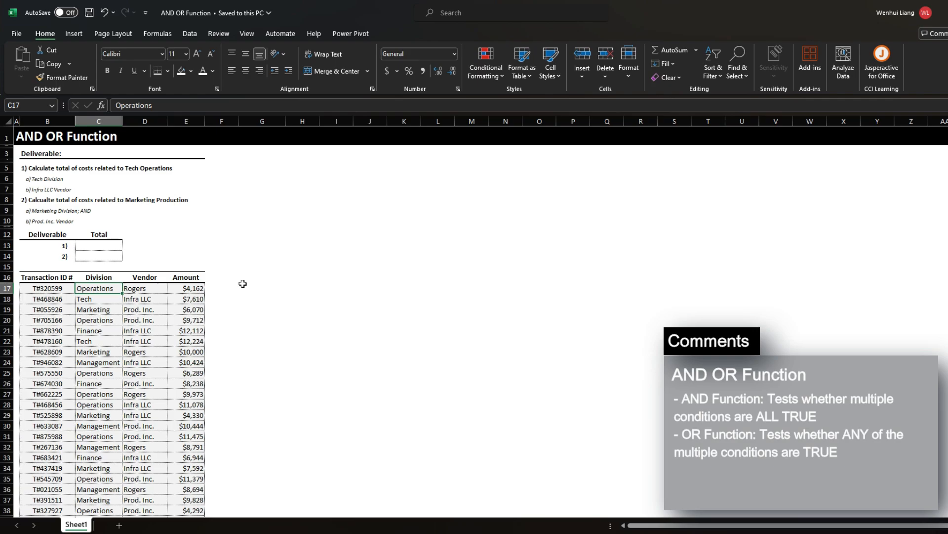
pyautogui.press('Down')
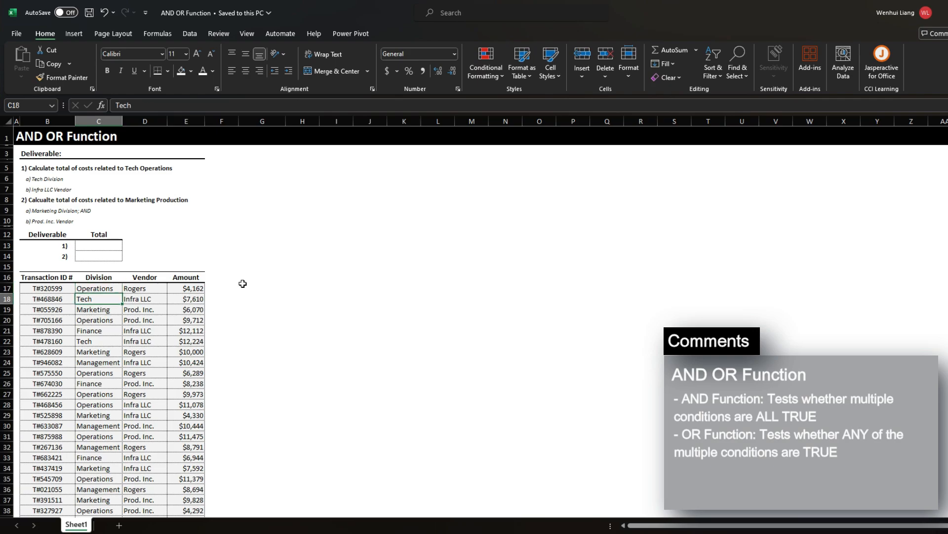
pyautogui.press('Right')
pyautogui.press('Right')
pyautogui.press('Left')
pyautogui.press('Left')
pyautogui.press('Right')
pyautogui.press('Down')
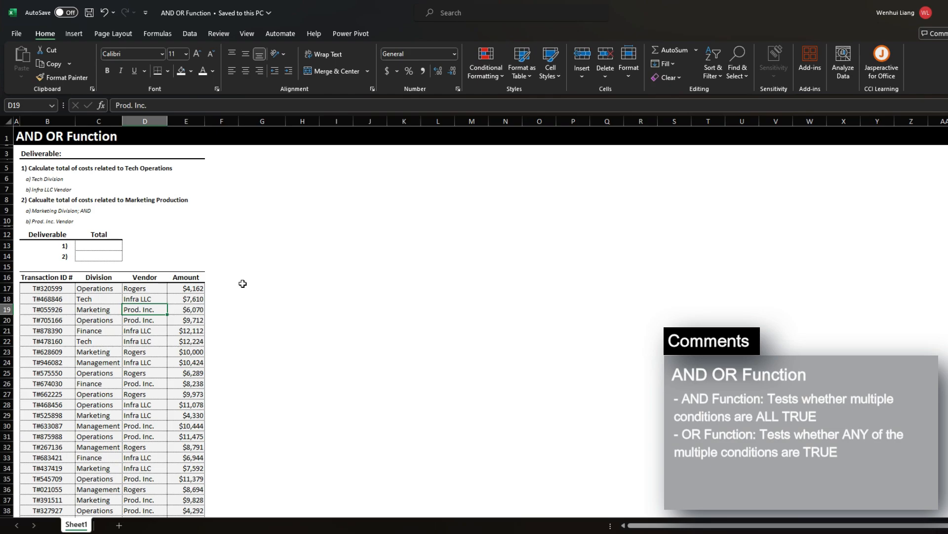
pyautogui.press('Right')
pyautogui.press('Up')
pyautogui.press('Up')
pyautogui.press('Up')
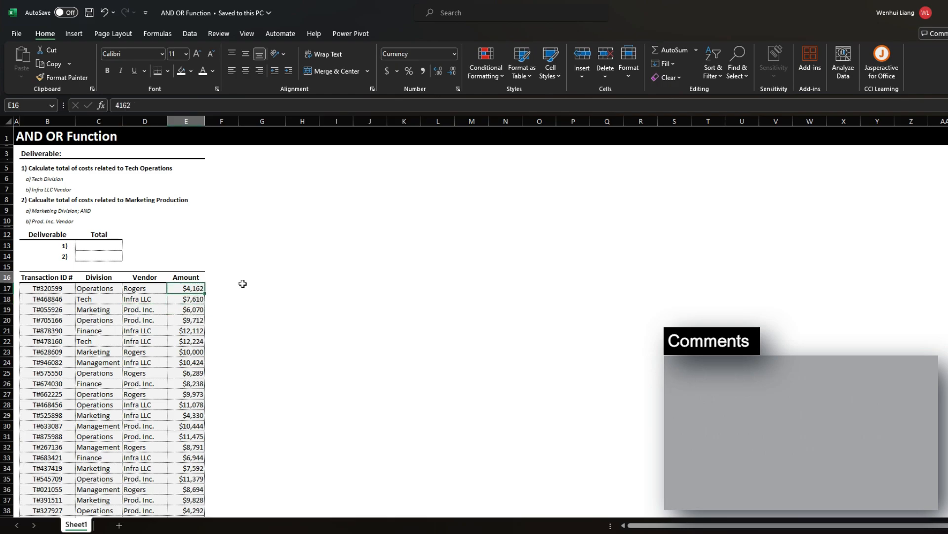
# - Read the first deliverable, the total of costs related to Tech Operations, and its criteria
pyautogui.hotkey('ctrl', 'Home')
pyautogui.press('Right')
pyautogui.press('Down')
pyautogui.press('Down')
pyautogui.press('Down')
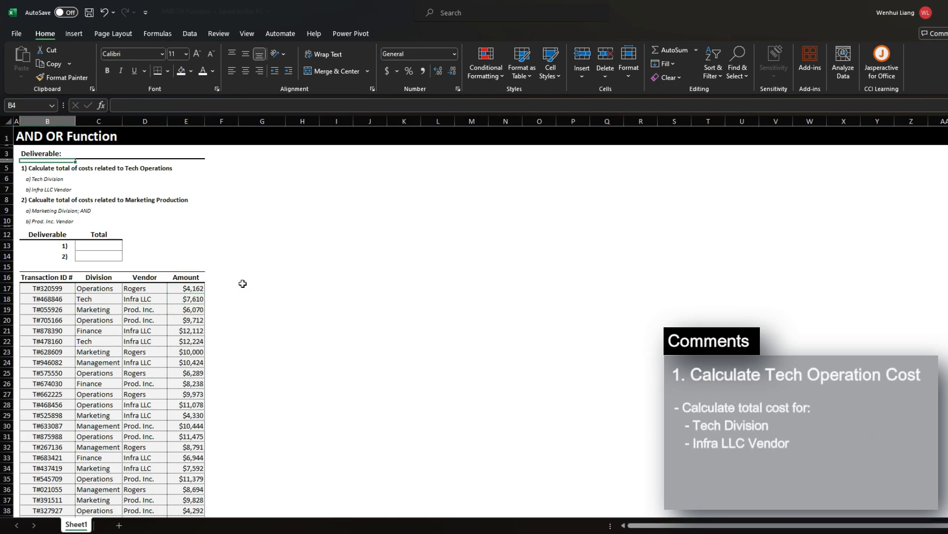
pyautogui.moveTo(45, 168); pyautogui.dragTo(200, 168)
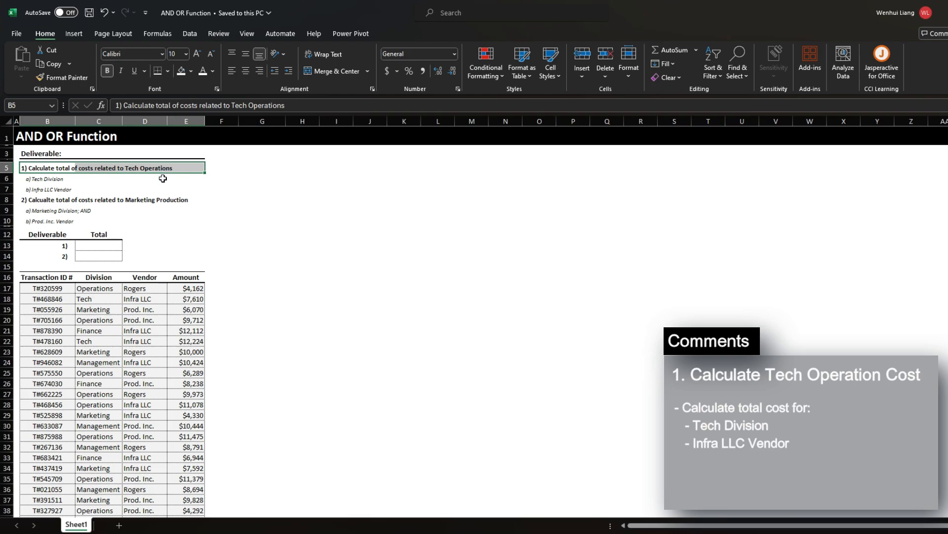
pyautogui.click(128, 179)
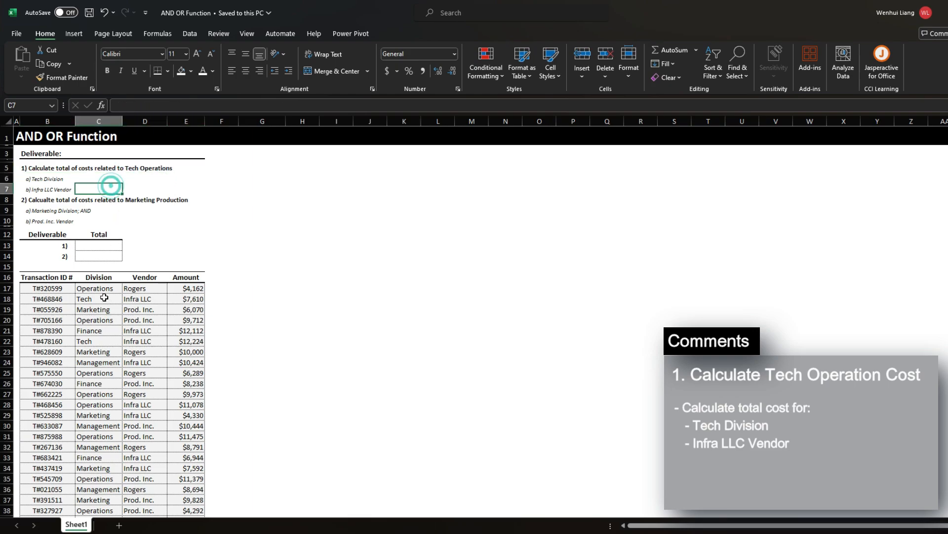
# - Compare the division, vendor and amount in row 18 with the Tech Division and Infra LLC Vendor criteria
pyautogui.moveTo(101, 297); pyautogui.dragTo(178, 298)
pyautogui.moveTo(100, 297); pyautogui.dragTo(100, 341)
pyautogui.keyDown('ctrl'); pyautogui.click(183, 301); pyautogui.keyUp('ctrl')
pyautogui.click(182, 301)
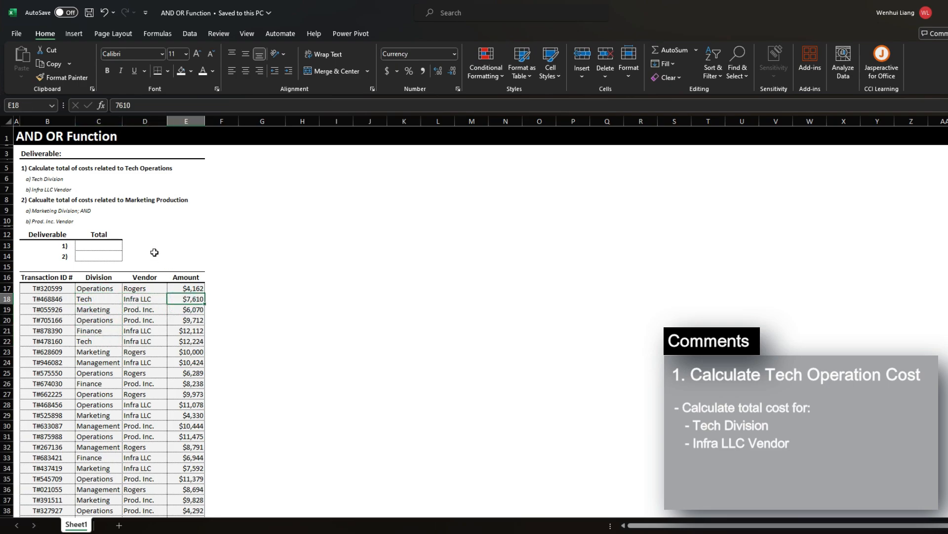
pyautogui.click(28, 189)
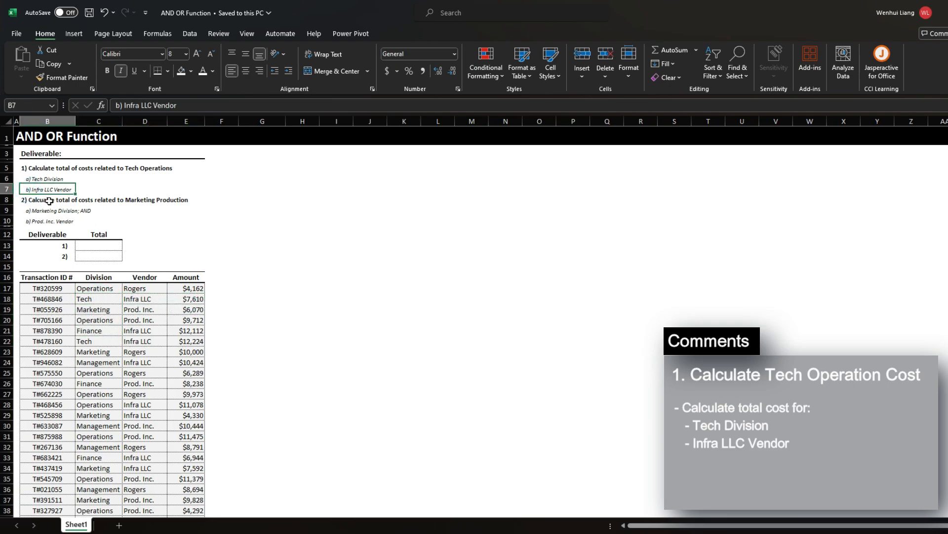
pyautogui.click(147, 299)
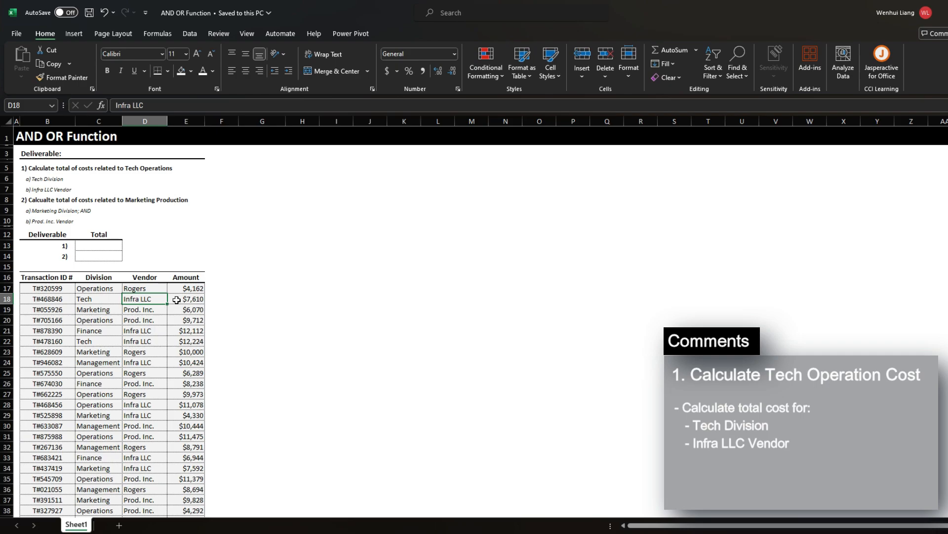
pyautogui.click(176, 300)
pyautogui.click(105, 301)
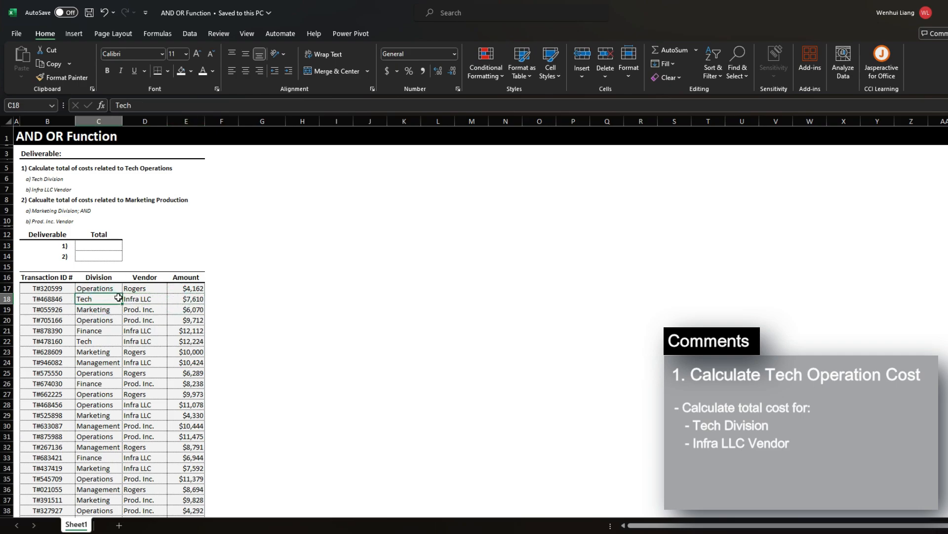
pyautogui.click(147, 299)
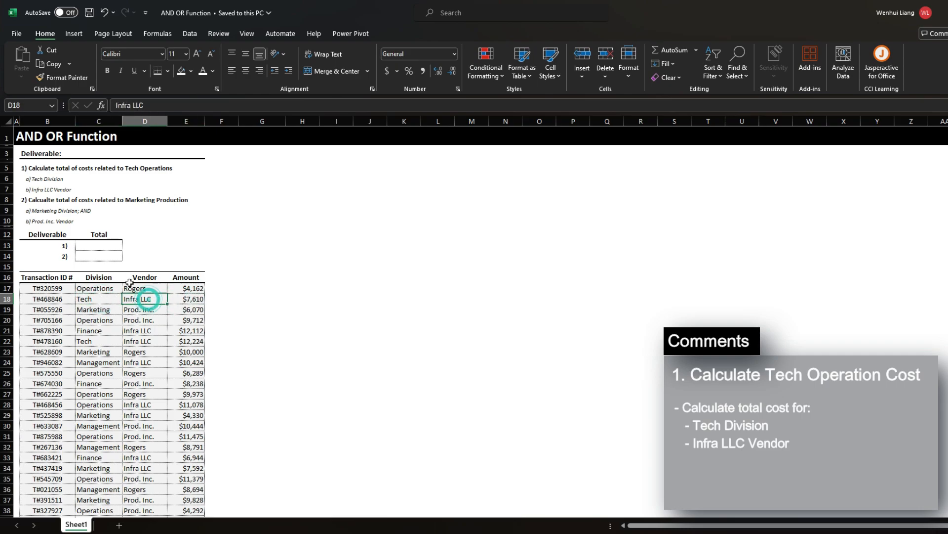
pyautogui.click(62, 191)
pyautogui.click(145, 297)
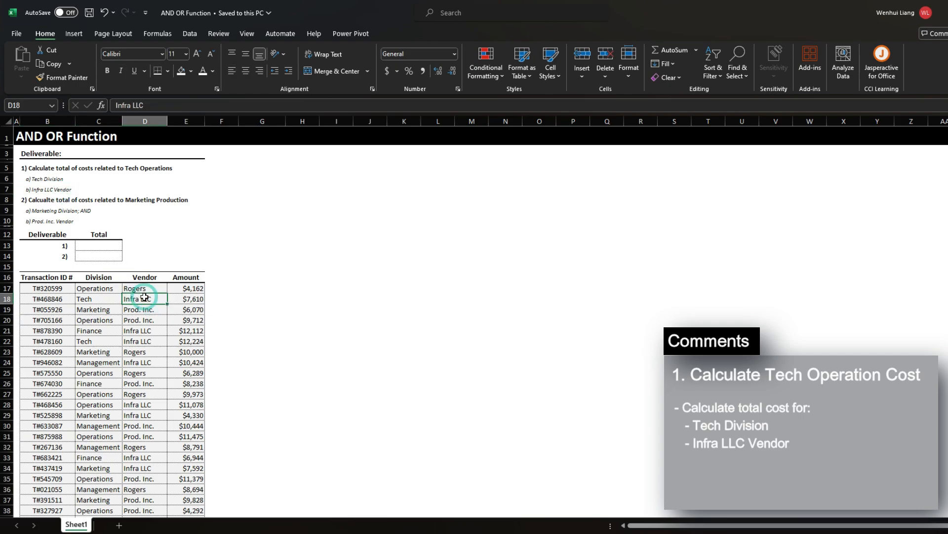
pyautogui.press('Right')
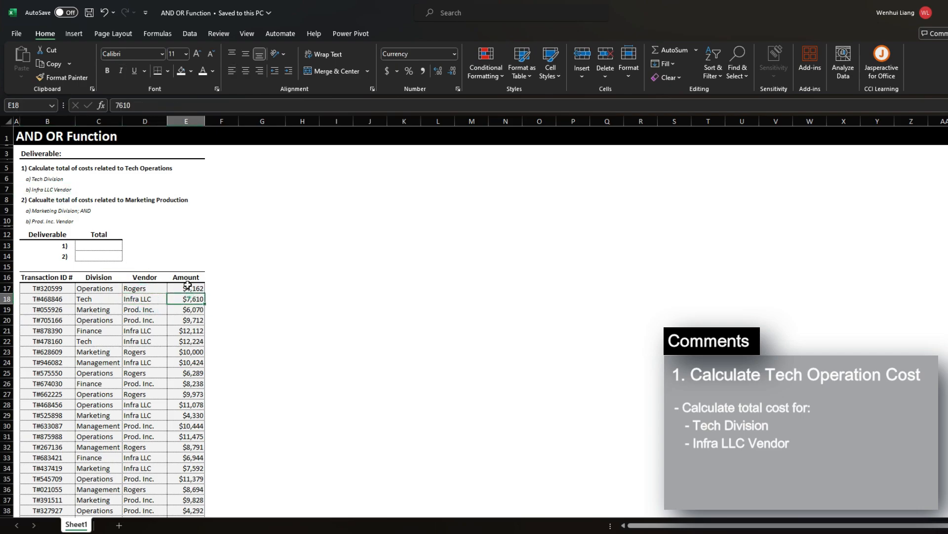
# - Copy the Amount header cell into F16 as the header of a new column
pyautogui.click(193, 274)
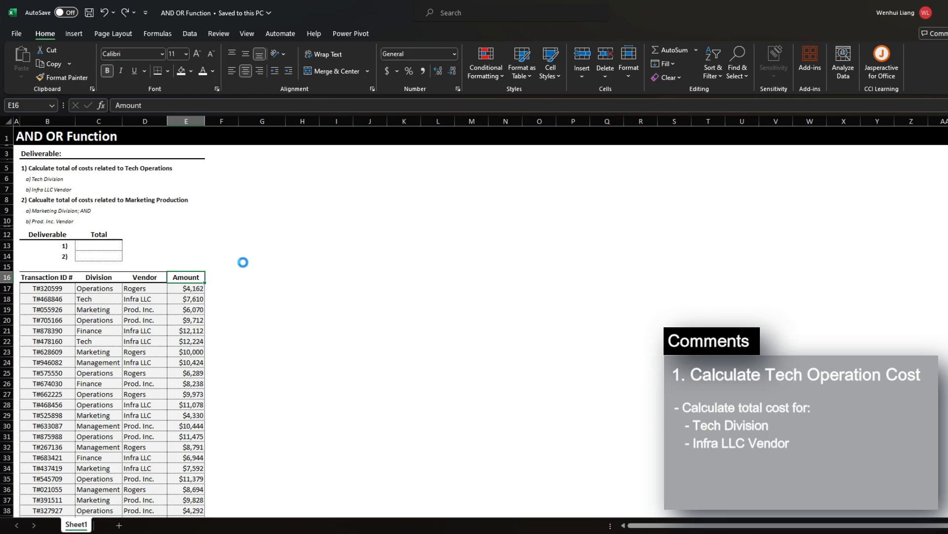
pyautogui.hotkey('ctrl', 'c')
pyautogui.press('Right')
pyautogui.hotkey('ctrl', 'v')
pyautogui.press('Escape')
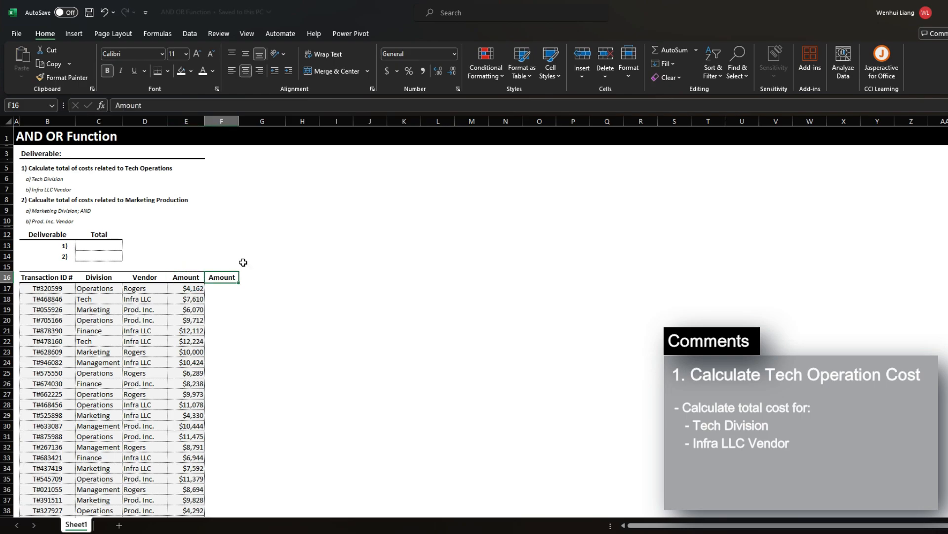
# - Rename the F16 header as "Tech Operations" with white text on a dark blue fill, and autofit the column width
pyautogui.write('Tech Operations')
pyautogui.press('Return')
pyautogui.hotkey('alt', 'h')
pyautogui.press('o')
pyautogui.press('i')
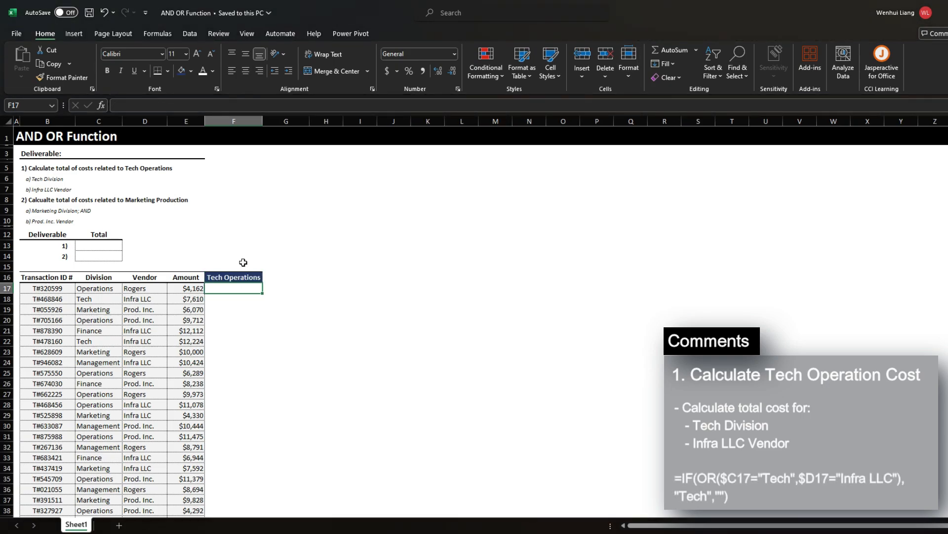
# - Review the first transaction's row from its transaction ID to its amount
pyautogui.press('Left')
pyautogui.press('Left')
pyautogui.press('Left')
pyautogui.press('Left')
pyautogui.hotkey('ctrl', 'shift', 'Right')
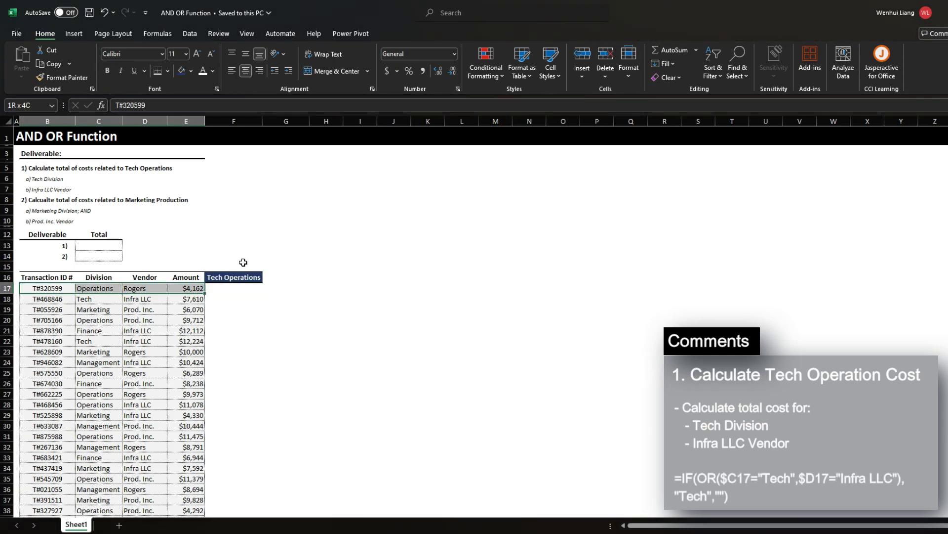
pyautogui.press('Right')
pyautogui.press('Right')
pyautogui.press('Right')
pyautogui.press('Right')
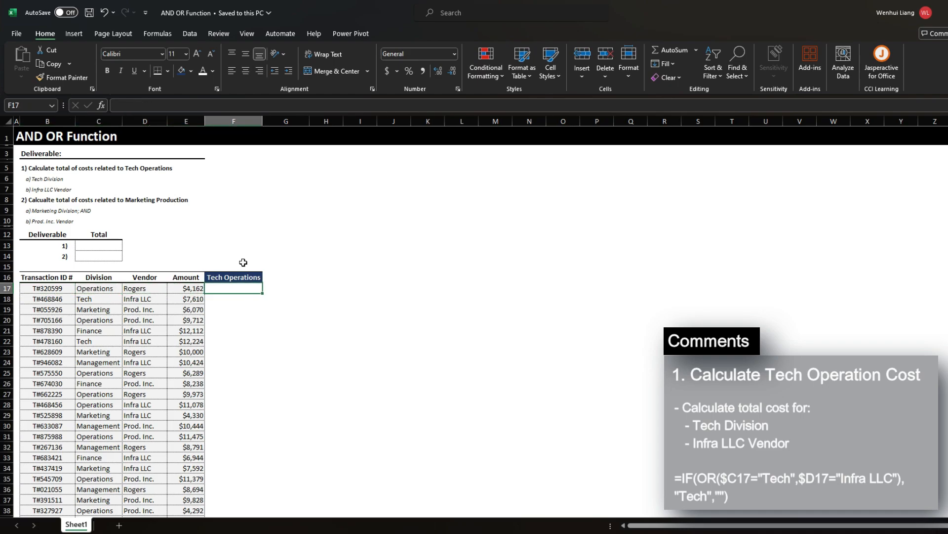
# - Begin an IF formula in F17 with an OR test whose first condition is $C17="Tech", splitting it over separate lines
pyautogui.write('=IF(')
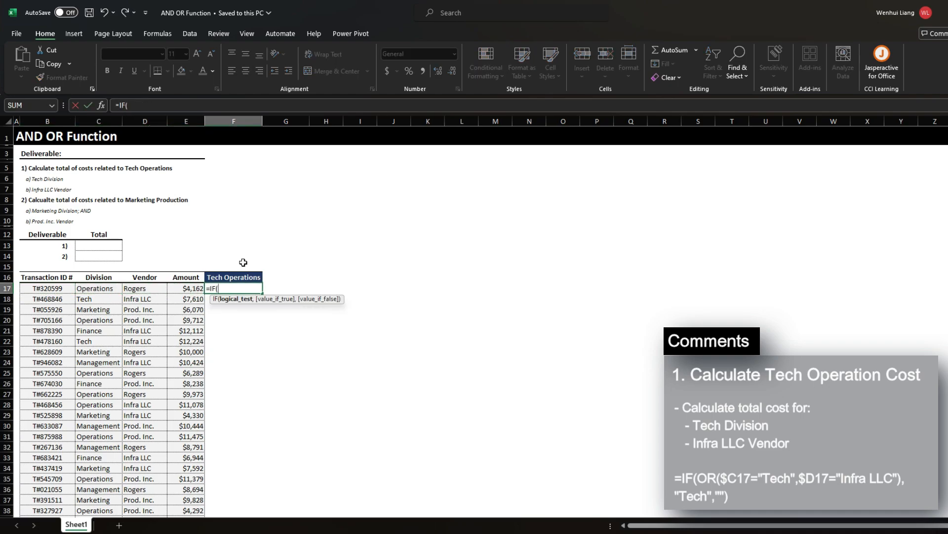
pyautogui.hotkey('alt', 'Return')
pyautogui.write('OR(')
pyautogui.press('Left')
pyautogui.press('Left')
pyautogui.press('Left')
pyautogui.press('F4')
pyautogui.press('F4')
pyautogui.press('F4')
pyautogui.write('=')
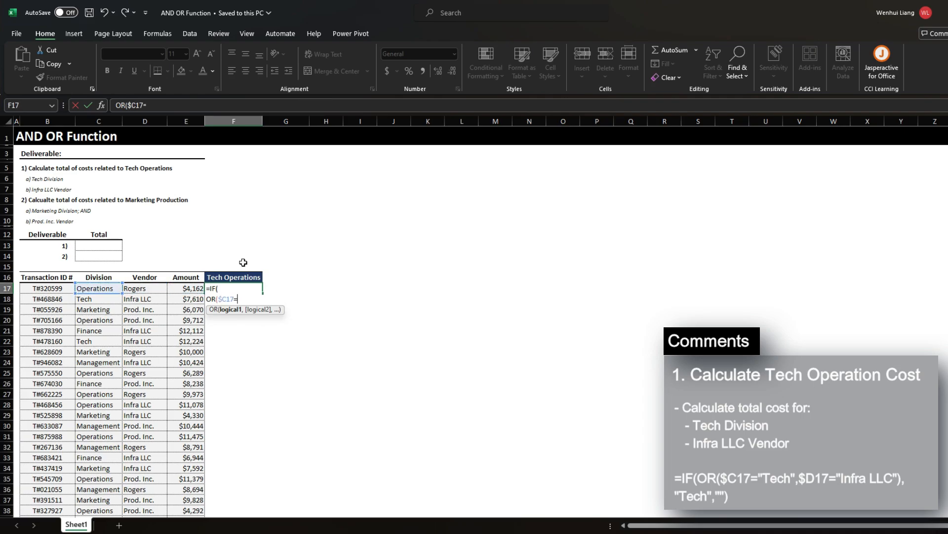
pyautogui.write('"Tech"')
pyautogui.hotkey('alt', 'Return')
pyautogui.write(',')
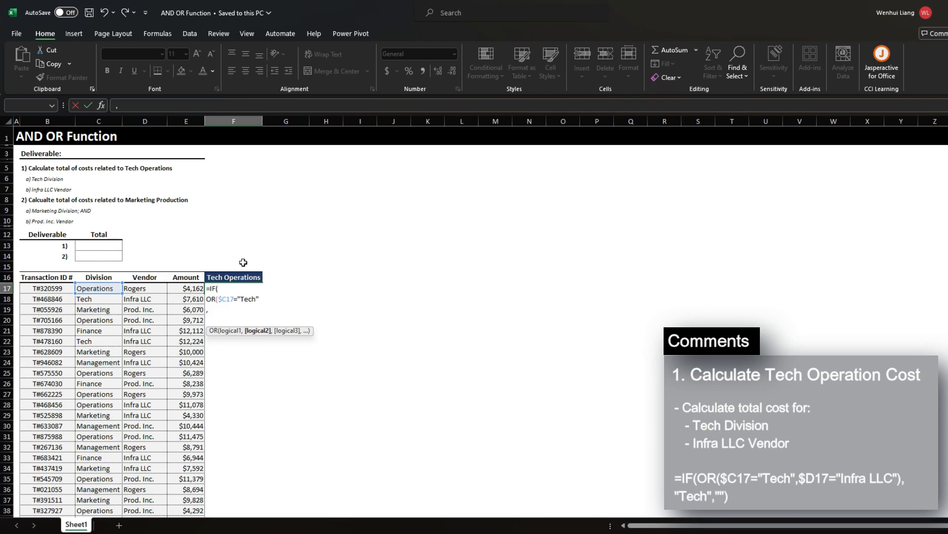
# - Add $D17="Infra LLC" as the second OR condition in the F17 formula and close the OR test
pyautogui.click(143, 288)
pyautogui.press('F4')
pyautogui.press('F4')
pyautogui.press('F4')
pyautogui.write('="Inf')
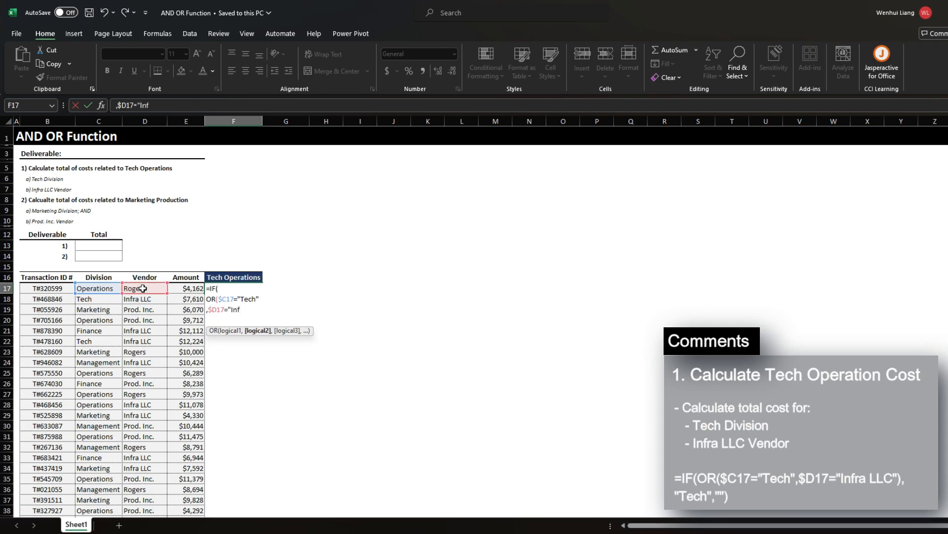
pyautogui.write('ra LLC"),')
# - Complete the F17 formula with "Tech" as the value if true and an empty string as the value if false, on separate lines
pyautogui.hotkey('alt', 'Return')
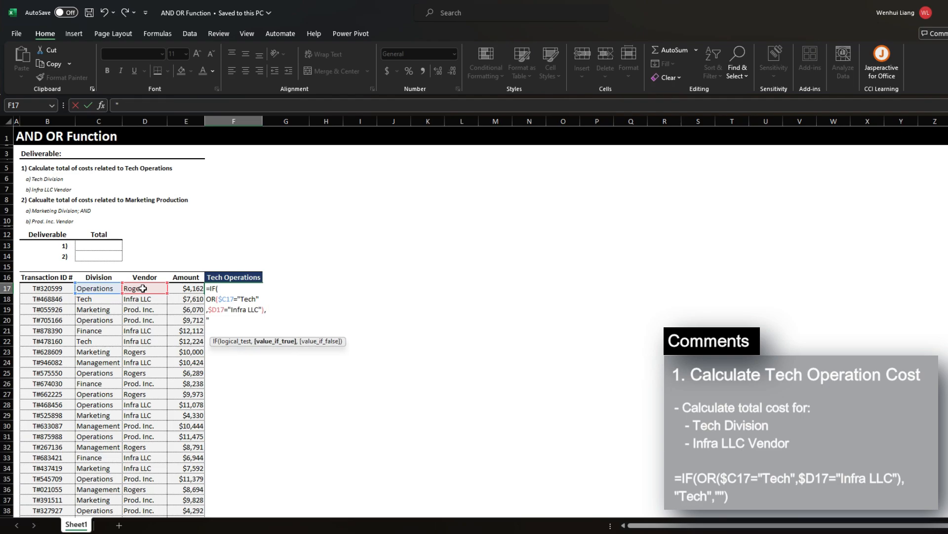
pyautogui.write('"Tech",')
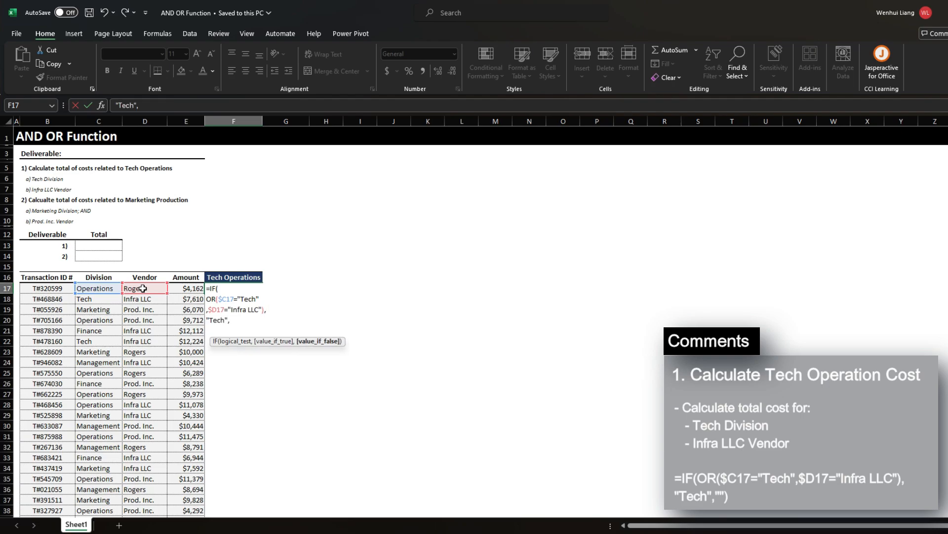
pyautogui.hotkey('alt', 'Return')
pyautogui.write('"")')
pyautogui.press('Return')
# - Copy the F17 formula down the Tech Operations column to the last transaction in row 63
pyautogui.press('Up')
pyautogui.hotkey('ctrl', 'c')
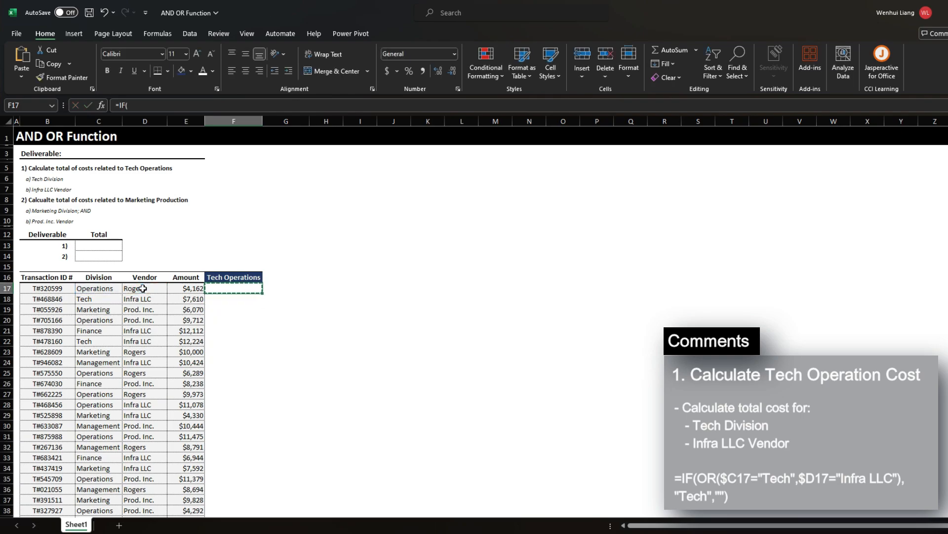
pyautogui.press('Left')
pyautogui.hotkey('ctrl', 'Down')
pyautogui.press('Right')
pyautogui.hotkey('ctrl', 'shift', 'Up')
pyautogui.hotkey('ctrl', 'v')
pyautogui.hotkey('ctrl', 'Up')
pyautogui.press('Down')
# - Center the Tech Operations formula cells from F17 down to F63 and save the workbook
pyautogui.hotkey('ctrl', 'shift', 'Down')
pyautogui.hotkey('ctrl', 'BackSpace')
pyautogui.hotkey('alt', 'h')
pyautogui.press('a')
pyautogui.press('c')
pyautogui.hotkey('ctrl', 'Up')
pyautogui.hotkey('ctrl', 'Down')
pyautogui.hotkey('ctrl', 's')
pyautogui.scroll(10, 143, 288)
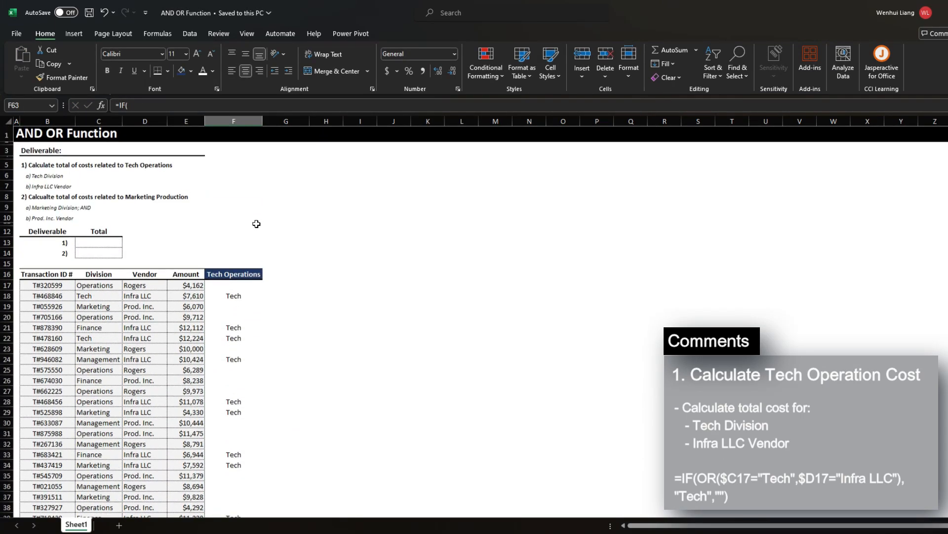
# - Check the Tech flag in row 18 against that row's division and vendor
pyautogui.click(218, 300)
pyautogui.moveTo(84, 297); pyautogui.dragTo(218, 298)
pyautogui.click(98, 300)
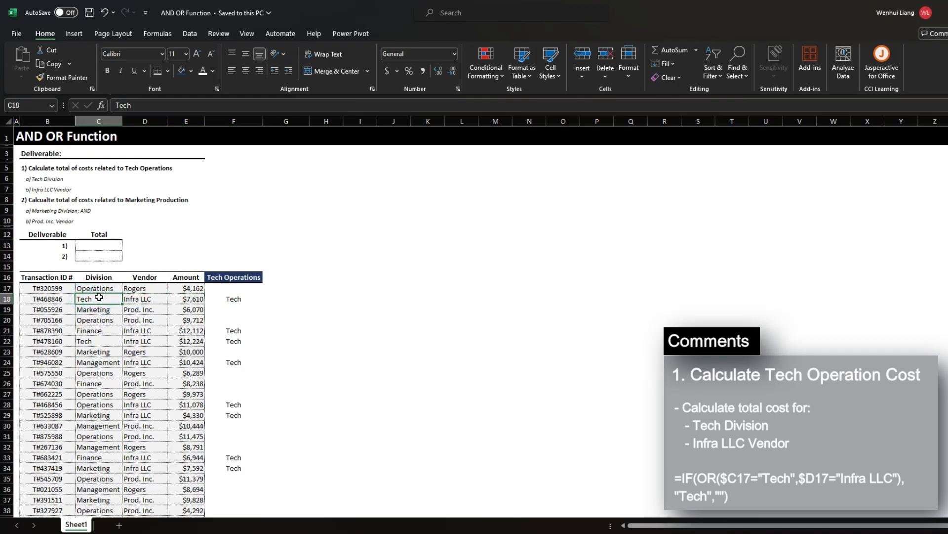
pyautogui.click(141, 299)
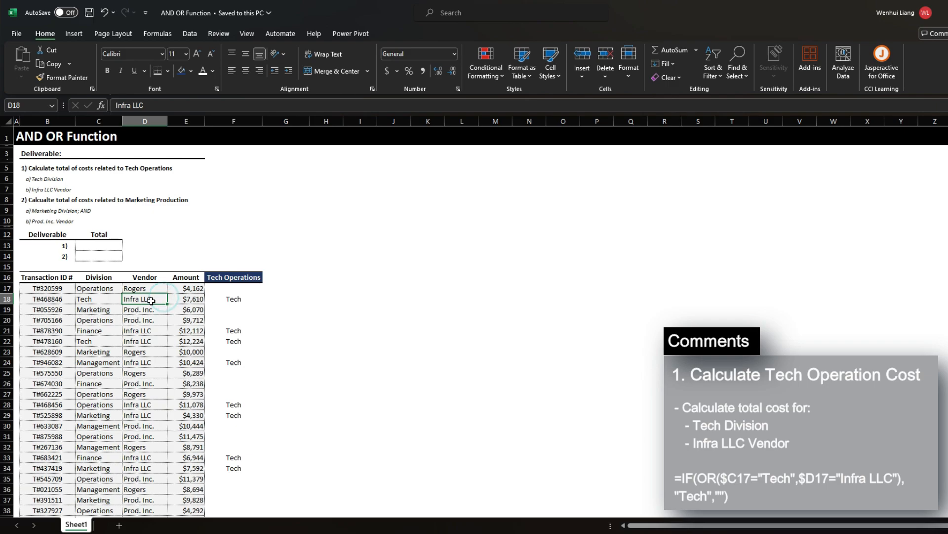
# - Check the Tech flag in row 21 against its division and vendor, and look over the neighbouring flags
pyautogui.moveTo(235, 299); pyautogui.dragTo(231, 349)
pyautogui.click(231, 330)
pyautogui.click(119, 330)
pyautogui.click(148, 330)
pyautogui.moveTo(117, 331); pyautogui.dragTo(143, 333)
pyautogui.click(143, 330)
pyautogui.click(107, 330)
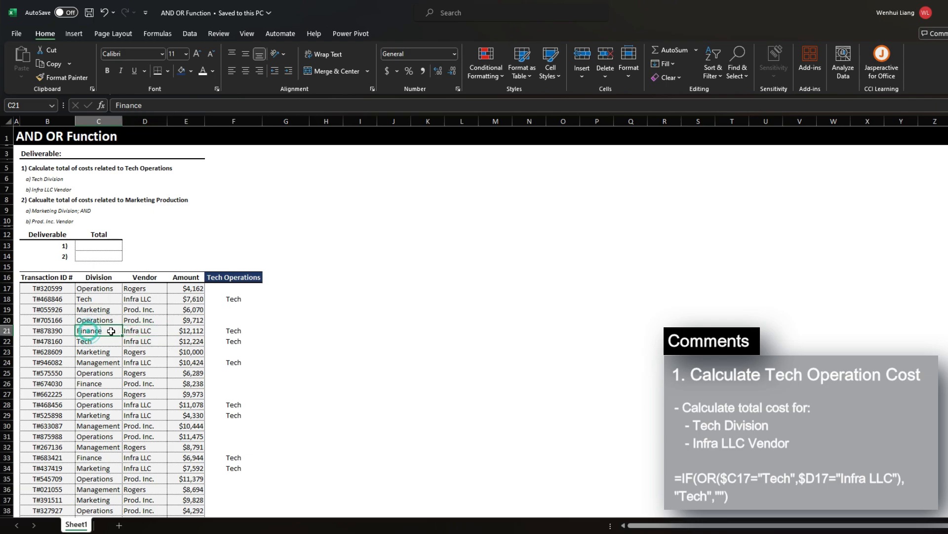
pyautogui.click(139, 329)
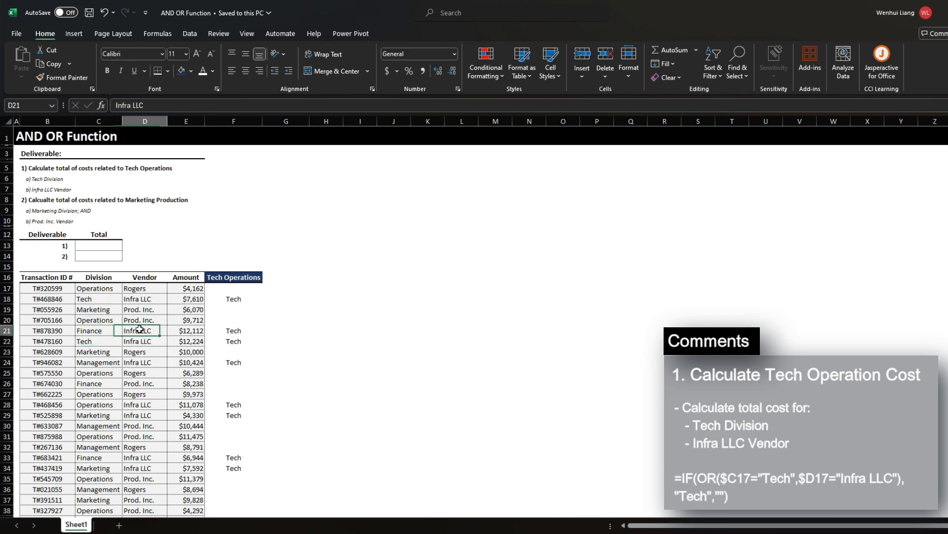
pyautogui.click(224, 329)
pyautogui.moveTo(241, 307); pyautogui.dragTo(232, 369)
# - Begin a SUMIFS formula in C13 with the Amount cells from E17 down to the last transaction as the absolute sum range
pyautogui.click(105, 249)
pyautogui.write('=')
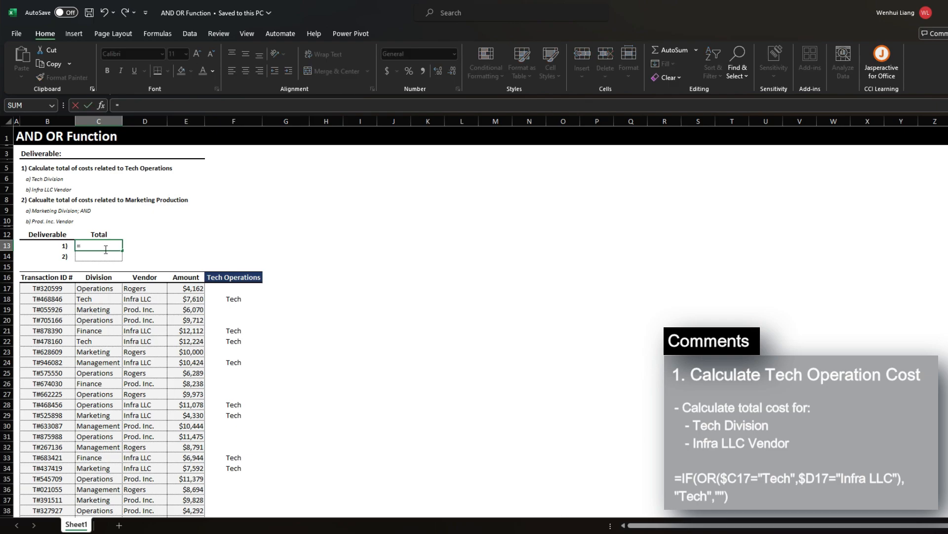
pyautogui.write('SUMIFS(')
pyautogui.press('Down')
pyautogui.press('Down')
pyautogui.press('Down')
pyautogui.press('Down')
pyautogui.press('Right')
pyautogui.press('Right')
pyautogui.hotkey('ctrl', 'shift', 'Down')
pyautogui.press('F4')
# - Complete the C13 SUMIFS with the Tech Operations cells from F17 down as the absolute criteria range and "Tech" as the criterion
pyautogui.write(',')
pyautogui.press('Down')
pyautogui.press('Down')
pyautogui.press('Down')
pyautogui.press('Down')
pyautogui.press('Right')
pyautogui.press('Right')
pyautogui.press('Right')
pyautogui.hotkey('ctrl', 'shift', 'Down')
pyautogui.press('F4')
pyautogui.write(',"Tech")')
pyautogui.press('Return')
# - Apply the comma number style to the first deliverable's total in C13
pyautogui.click(105, 249)
pyautogui.hotkey('alt', 'h')
pyautogui.press('k')
pyautogui.click(234, 245)
pyautogui.click(102, 246)
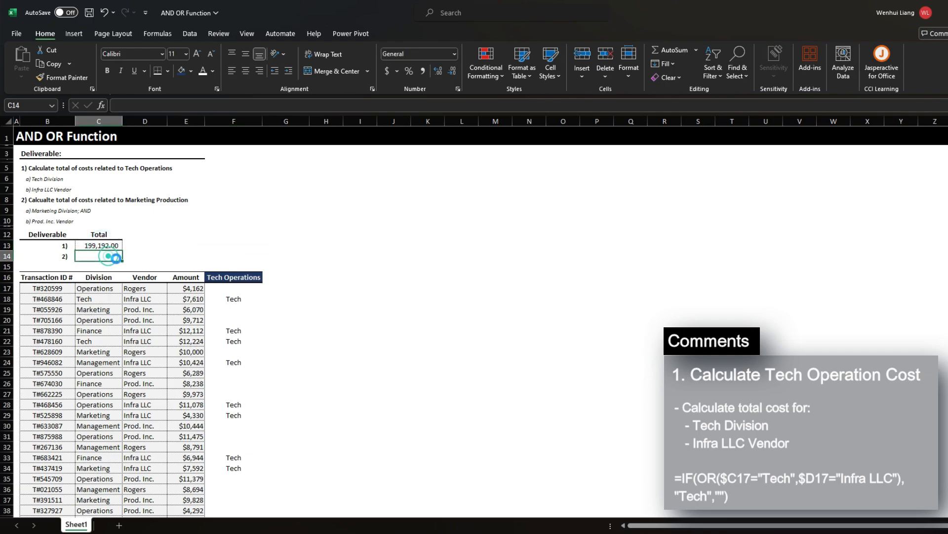
# - Copy the Tech Operations header into G16, clear the copied text there, and save the workbook
pyautogui.click(247, 277)
pyautogui.hotkey('ctrl', 'c')
pyautogui.hotkey('ctrl', 's')
pyautogui.click(284, 279)
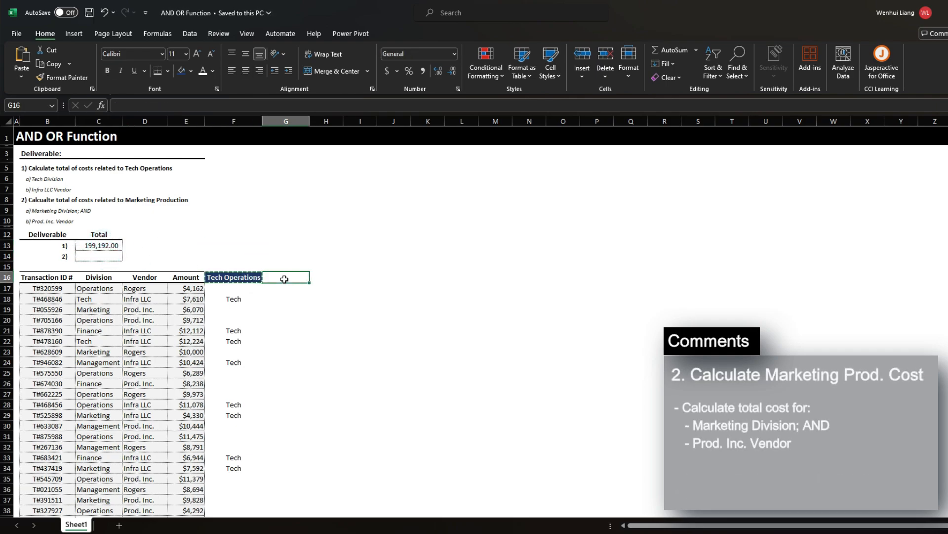
pyautogui.hotkey('ctrl', 'v')
pyautogui.click(285, 278)
pyautogui.press('Delete')
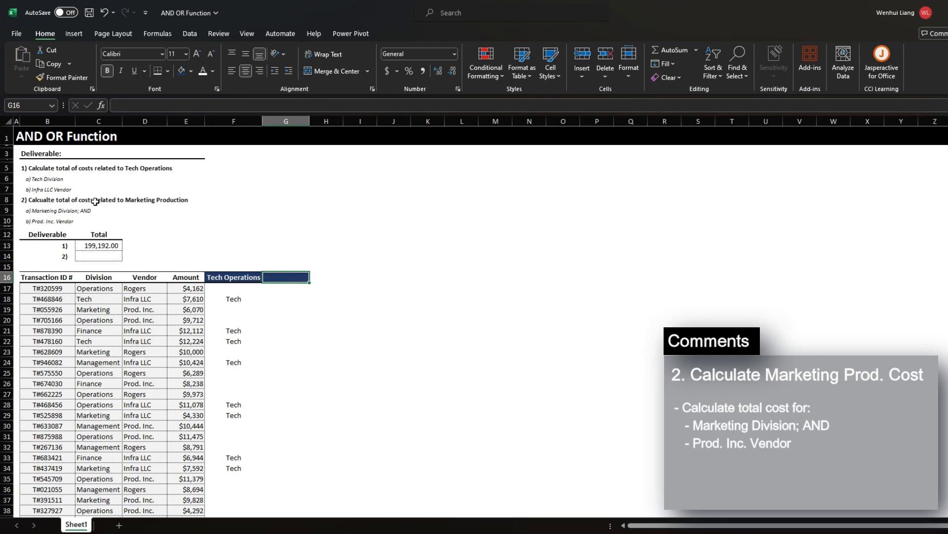
# - Review the Marketing Division and Prod. Inc. Vendor criteria against the Division and Vendor columns
pyautogui.click(64, 211)
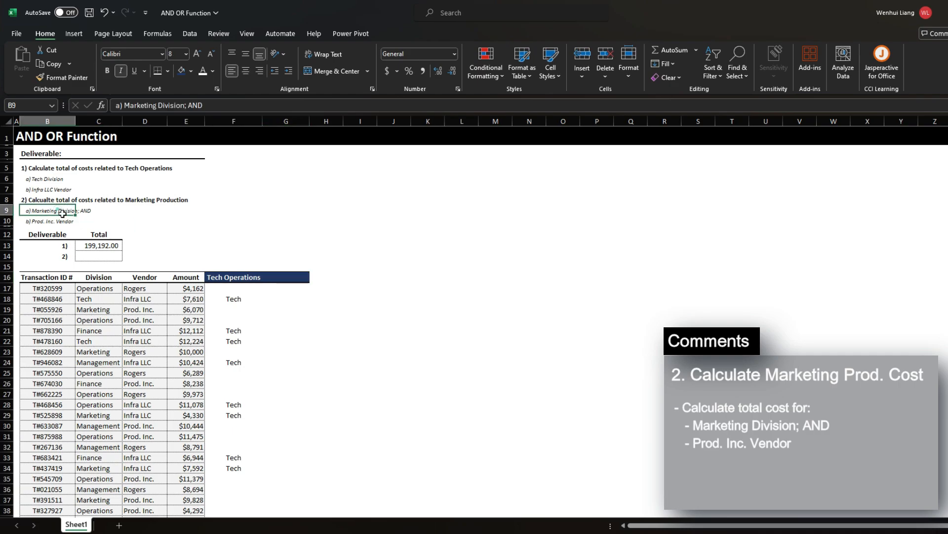
pyautogui.moveTo(94, 288); pyautogui.dragTo(95, 329)
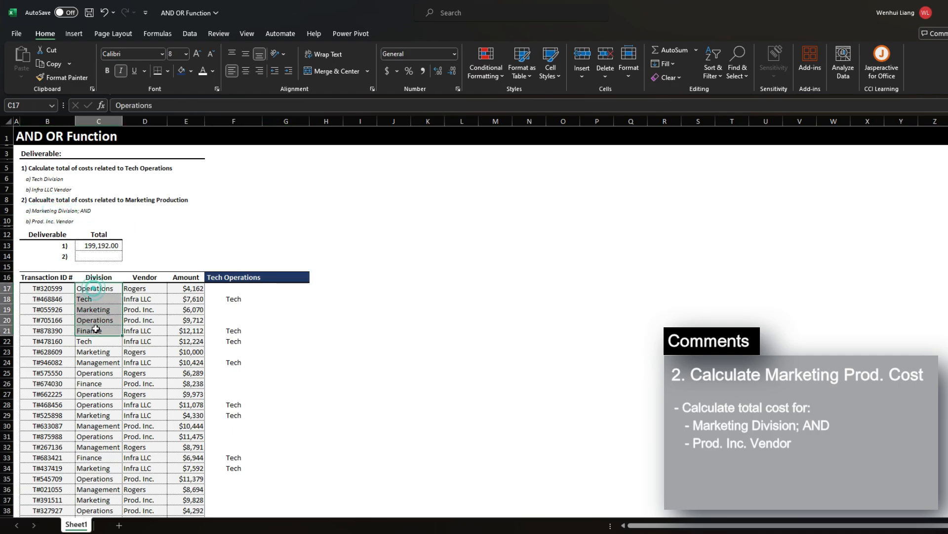
pyautogui.click(37, 223)
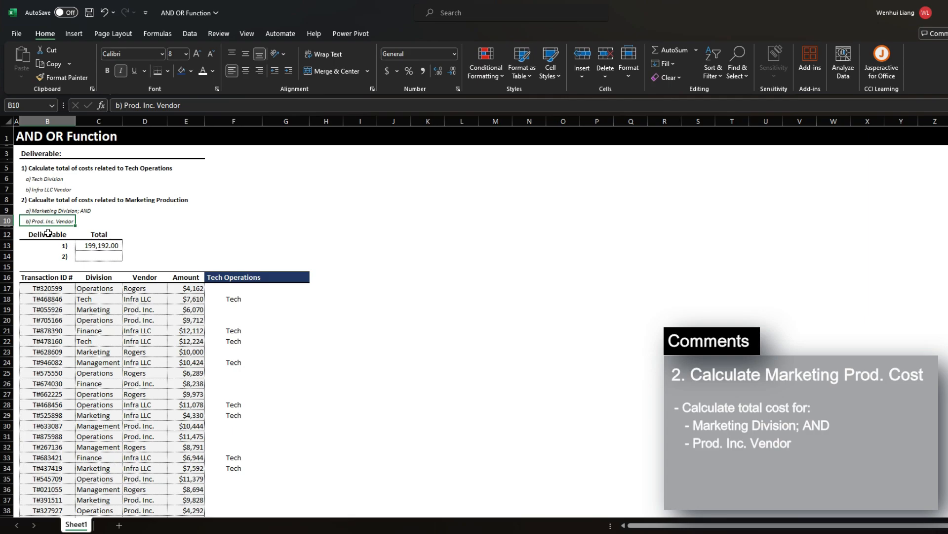
pyautogui.click(141, 307)
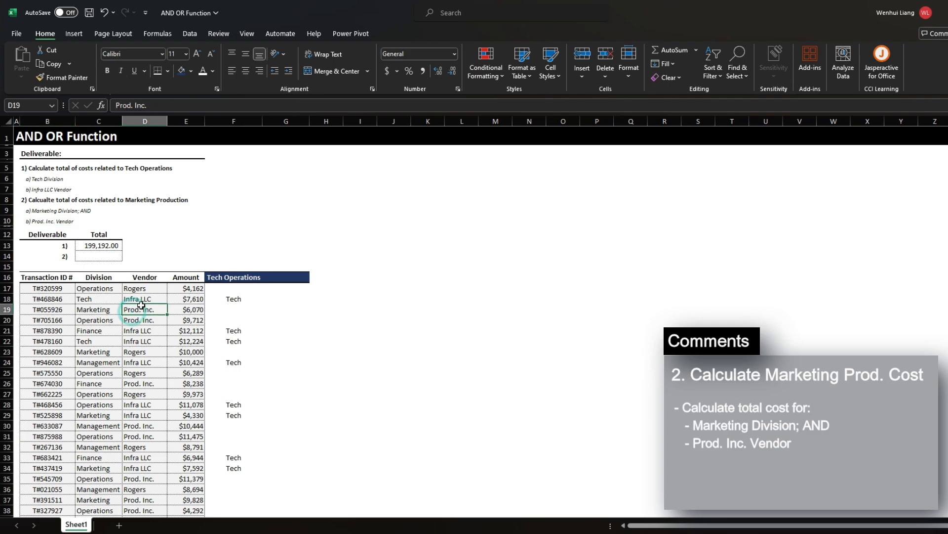
pyautogui.moveTo(141, 305); pyautogui.dragTo(136, 320)
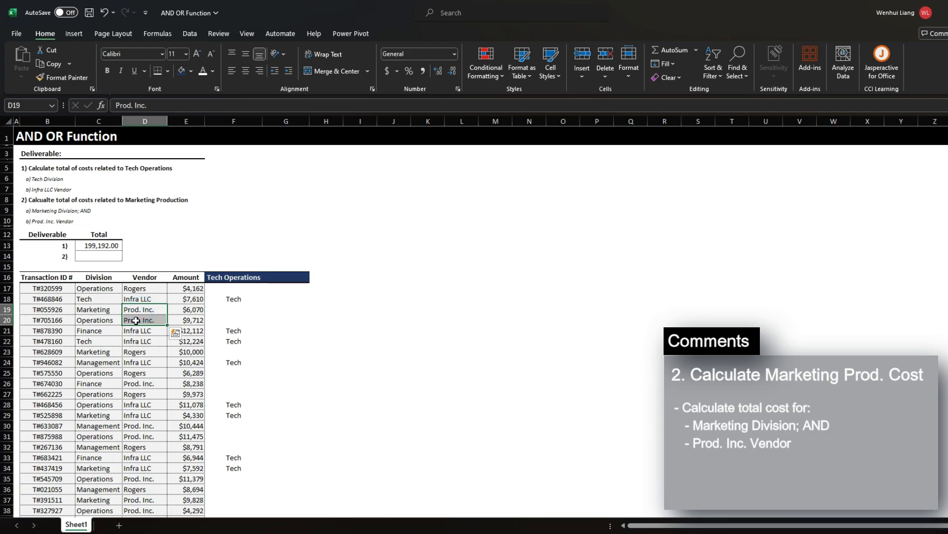
pyautogui.click(106, 312)
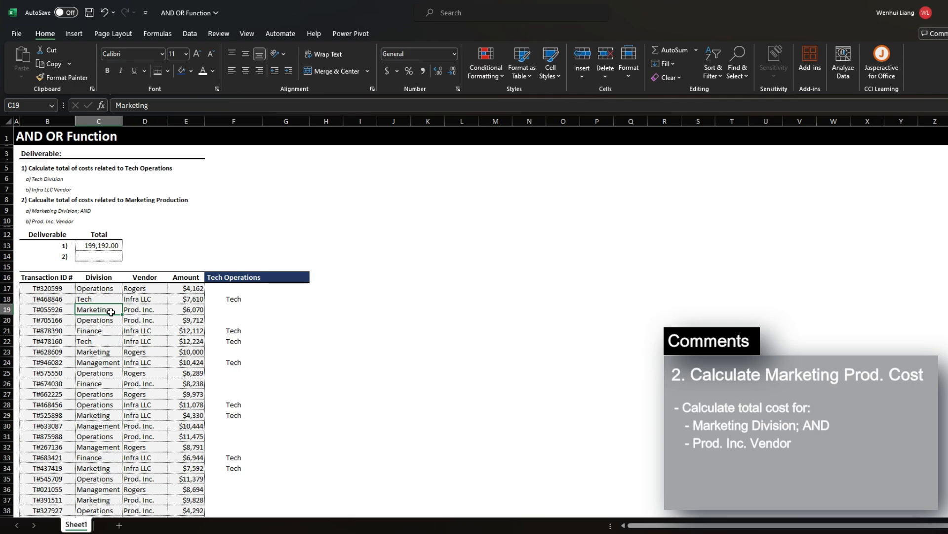
# - Save the workbook, reuse the F16 header formatting in G16, title it "Marketing Production", and autofit the column width
pyautogui.hotkey('ctrl', 's')
pyautogui.click(250, 277)
pyautogui.click(279, 278)
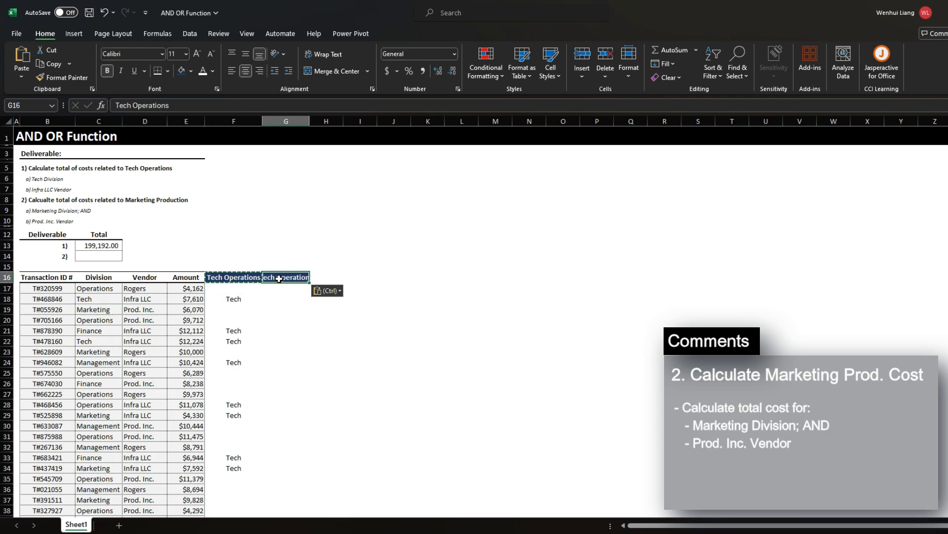
pyautogui.write('Marketing Product')
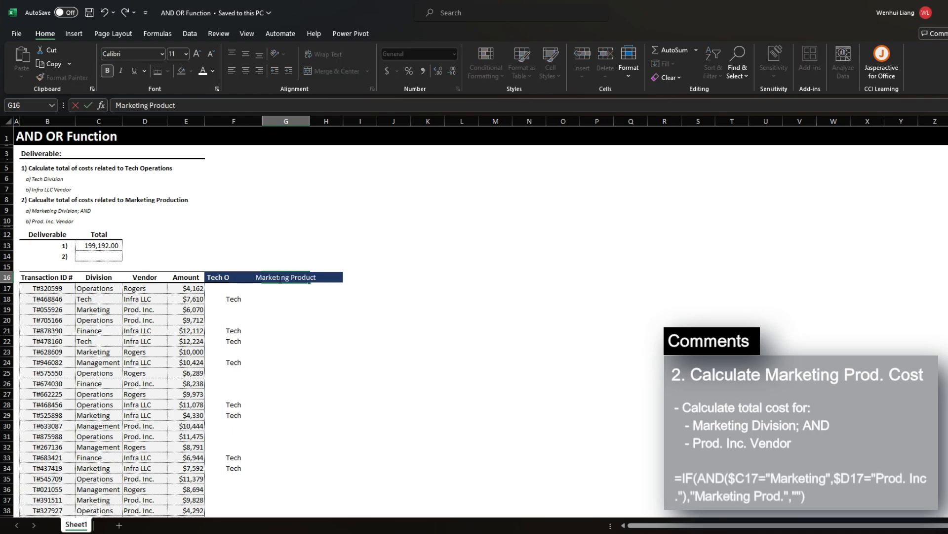
pyautogui.write('ion')
pyautogui.hotkey('ctrl', 'Return')
pyautogui.press('alt')
pyautogui.press('h')
pyautogui.press('o')
pyautogui.press('i')
# - Begin an IF formula in G17 with an AND test whose first condition is $C17="Marketing", placing AND on a new line
pyautogui.press('Down')
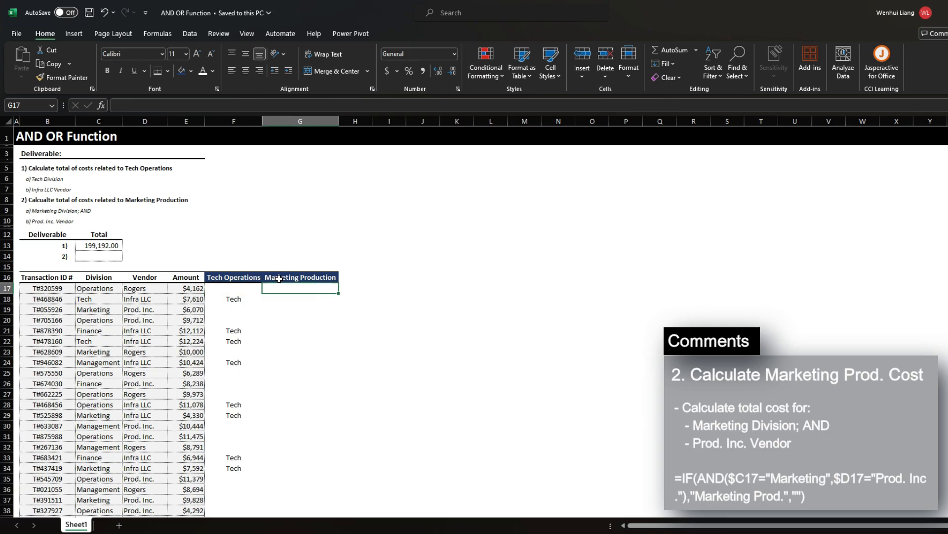
pyautogui.write('=IF(')
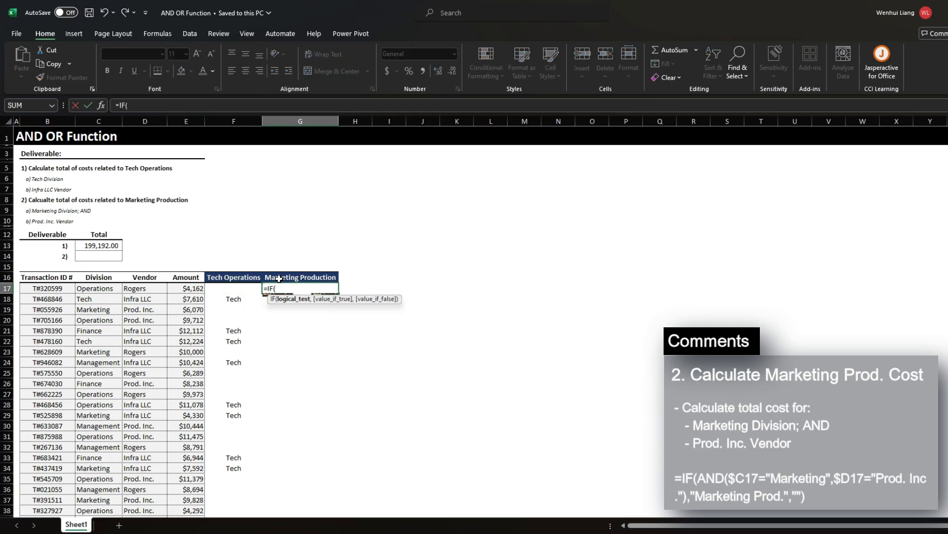
pyautogui.hotkey('alt', 'Return')
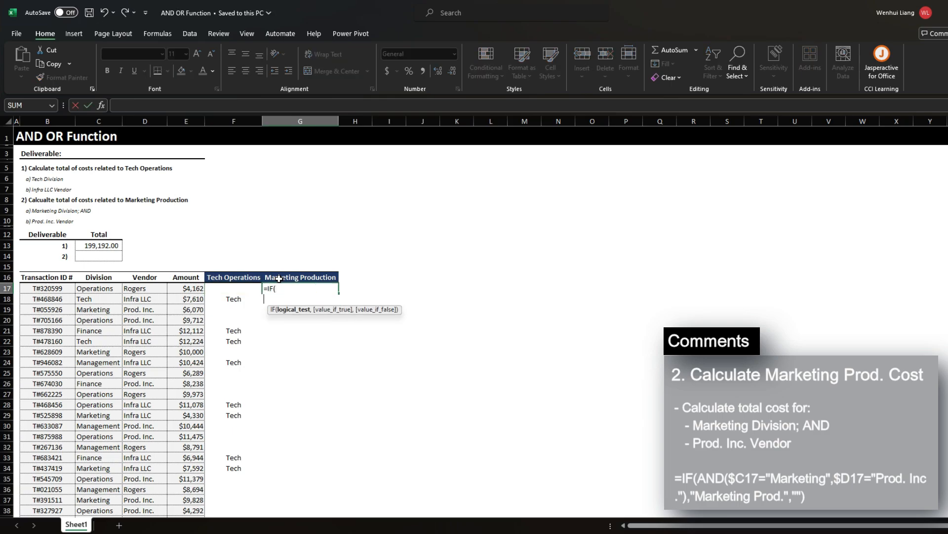
pyautogui.write('AND(')
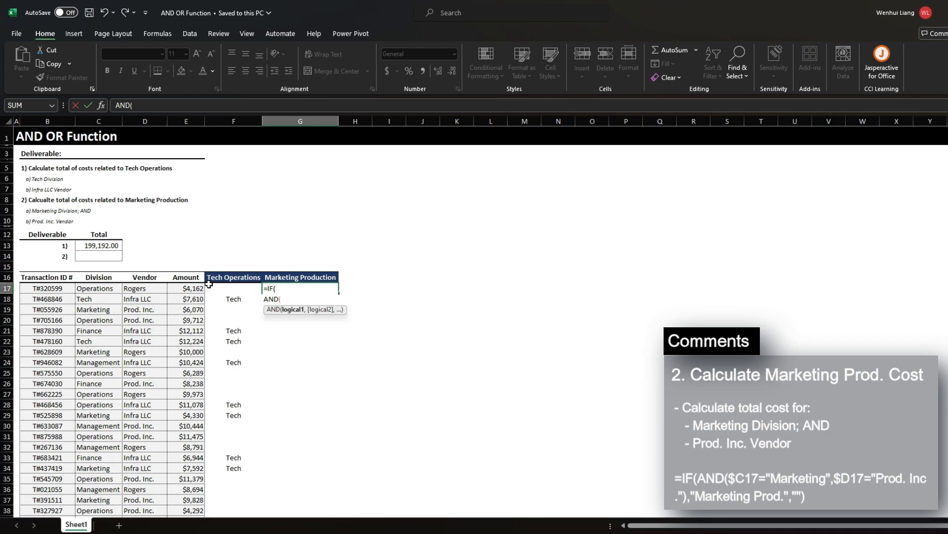
pyautogui.click(116, 290)
pyautogui.press('F4')
pyautogui.press('F4')
pyautogui.press('F4')
pyautogui.write('="Marketing"')
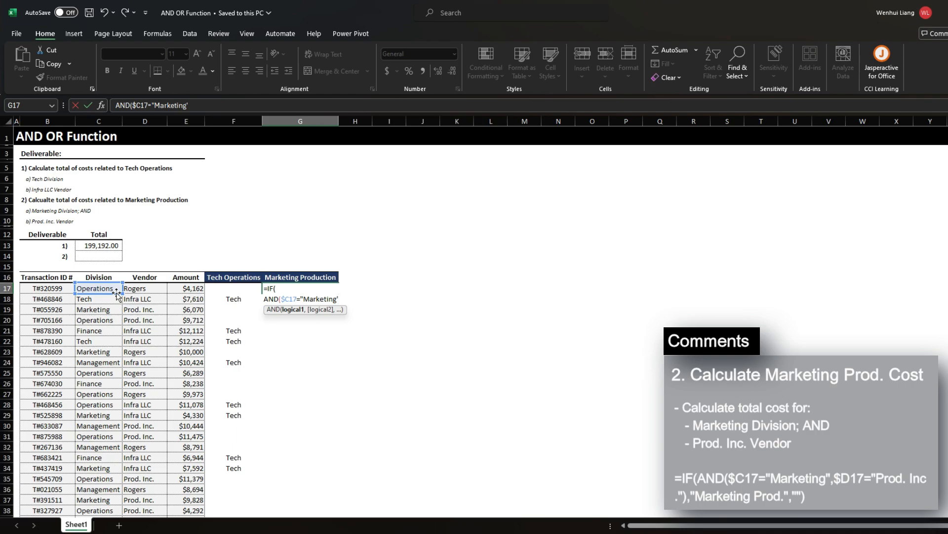
# - Add $D17="Prod. Inc." as the second AND condition on a new line of the G17 formula and close the AND test
pyautogui.write(',')
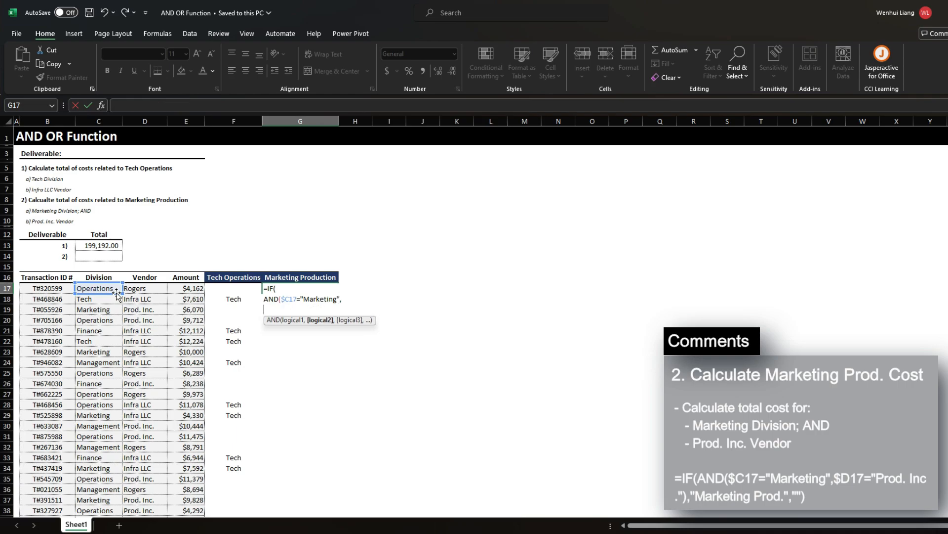
pyautogui.press('BackSpace')
pyautogui.hotkey('alt', 'Return')
pyautogui.write(',$D17="Prod. Inc.')
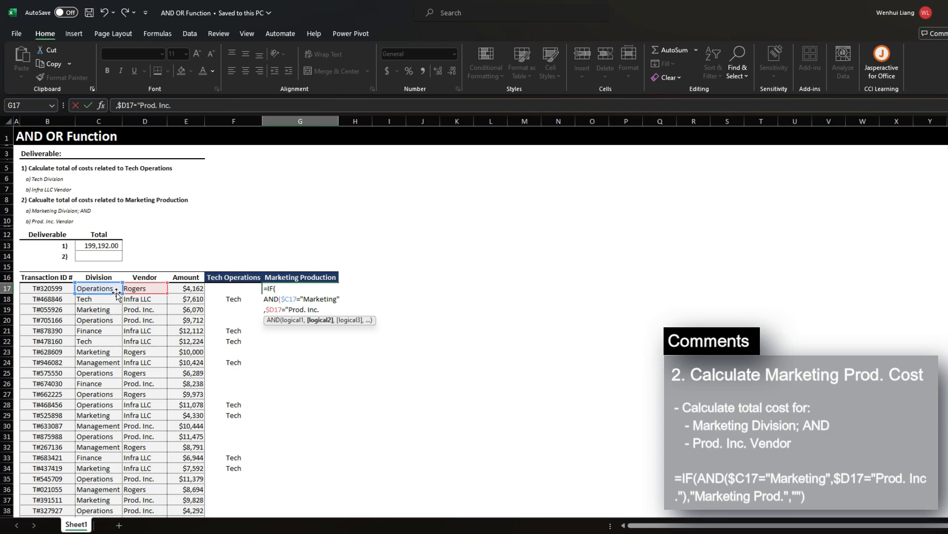
pyautogui.write('"),')
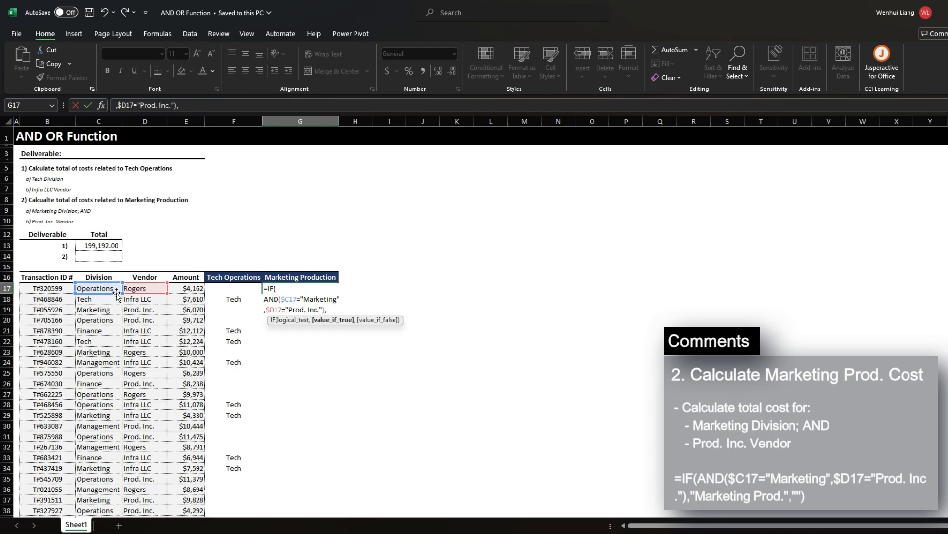
# - Complete the G17 formula with "Marketing Prod." as the value if true and an empty string as the value if false
pyautogui.hotkey('alt', 'Return')
pyautogui.write('"Mar')
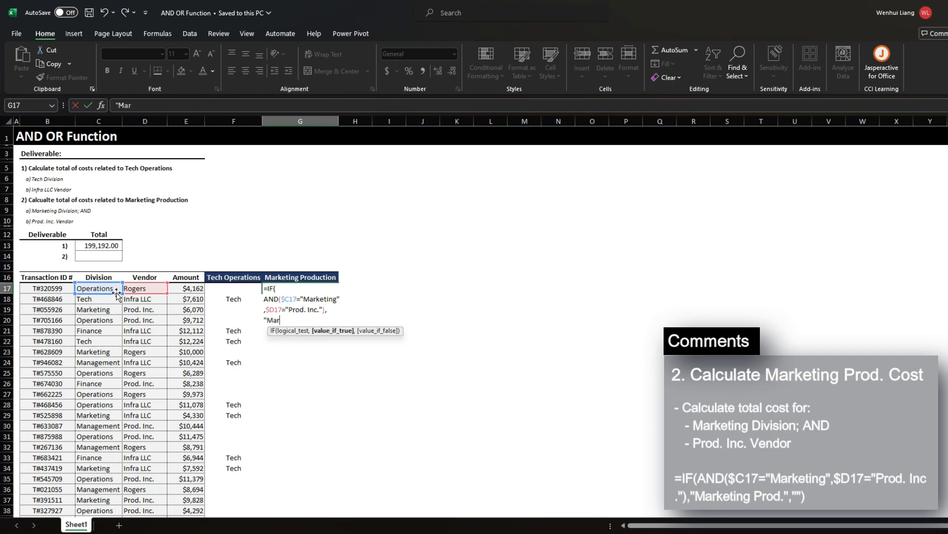
pyautogui.write('keting Prod.",')
pyautogui.hotkey('alt', 'Return')
pyautogui.write('"")')
pyautogui.hotkey('ctrl', 'Return')
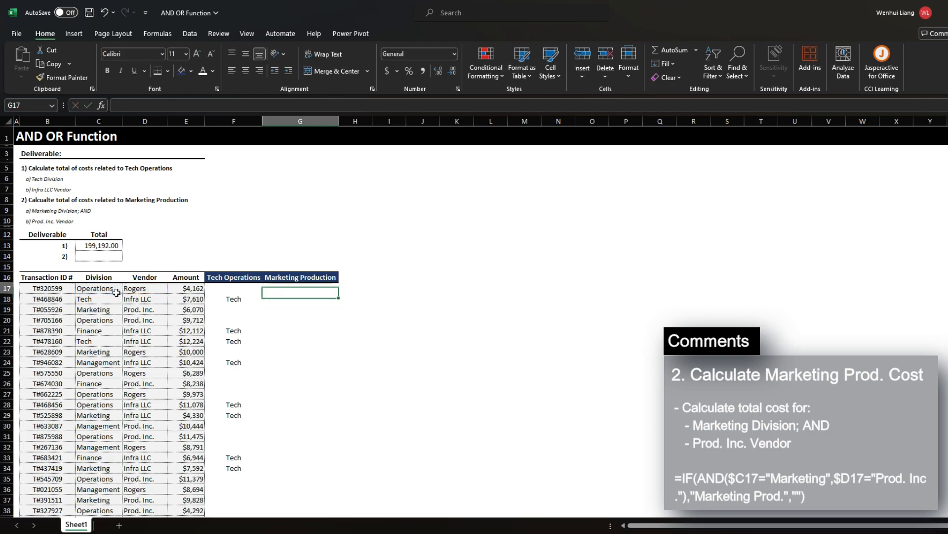
# - Copy the G17 formula down the Marketing Production column to the last transaction row
pyautogui.press('Left')
pyautogui.hotkey('ctrl', 'Down')
pyautogui.press('Right')
pyautogui.hotkey('ctrl', 'shift', 'Up')
pyautogui.hotkey('ctrl', 'v')
pyautogui.hotkey('ctrl', 'Up')
pyautogui.press('Down')
# - Center the Marketing Production formula cells from G17 down and save the workbook
pyautogui.hotkey('ctrl', 'shift', 'Down')
pyautogui.hotkey('alt', 'h')
pyautogui.press('a')
pyautogui.press('c')
pyautogui.scroll(9, 115, 292)
pyautogui.hotkey('ctrl', 's')
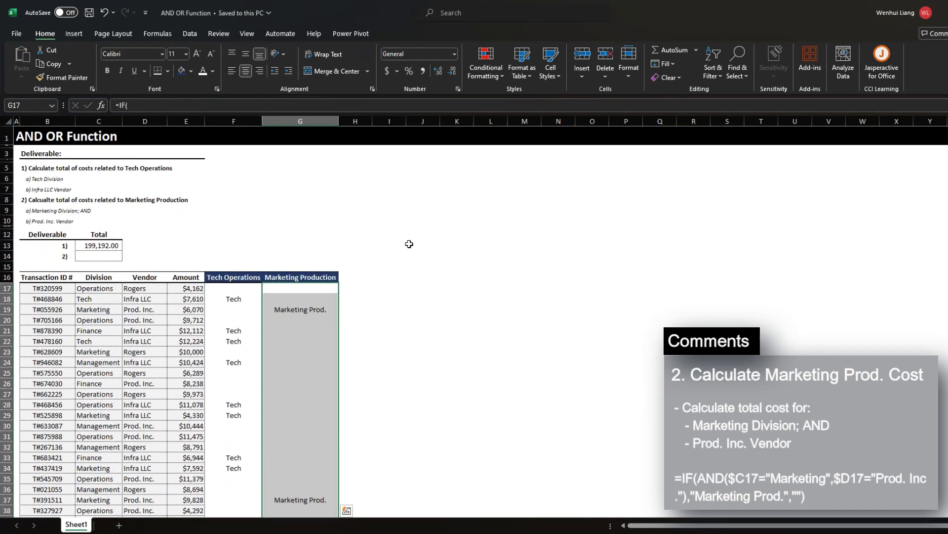
# - Check the Marketing Prod. flags in rows 19, 37 and 45 against each row's division and vendor
pyautogui.click(79, 311)
pyautogui.moveTo(60, 312); pyautogui.dragTo(291, 310)
pyautogui.click(100, 310)
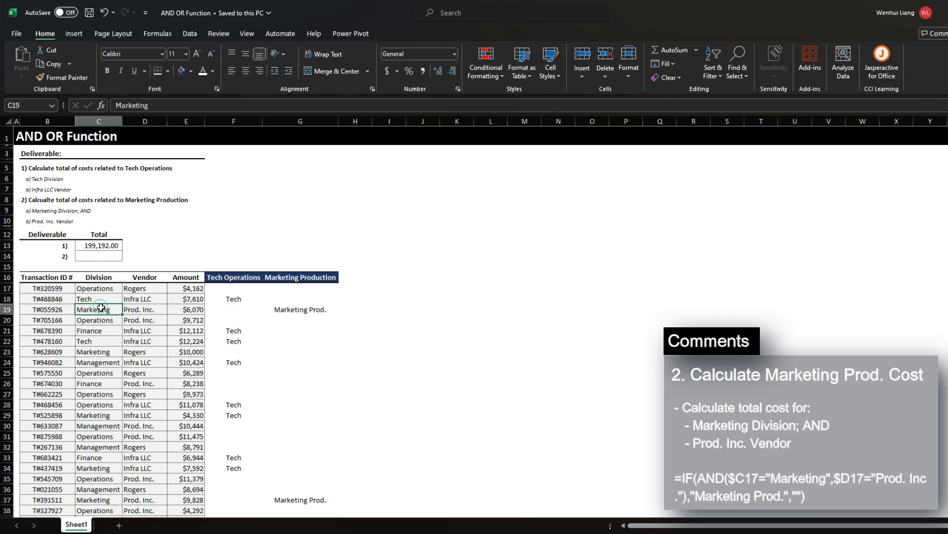
pyautogui.click(148, 312)
pyautogui.scroll(-3, 163, 316)
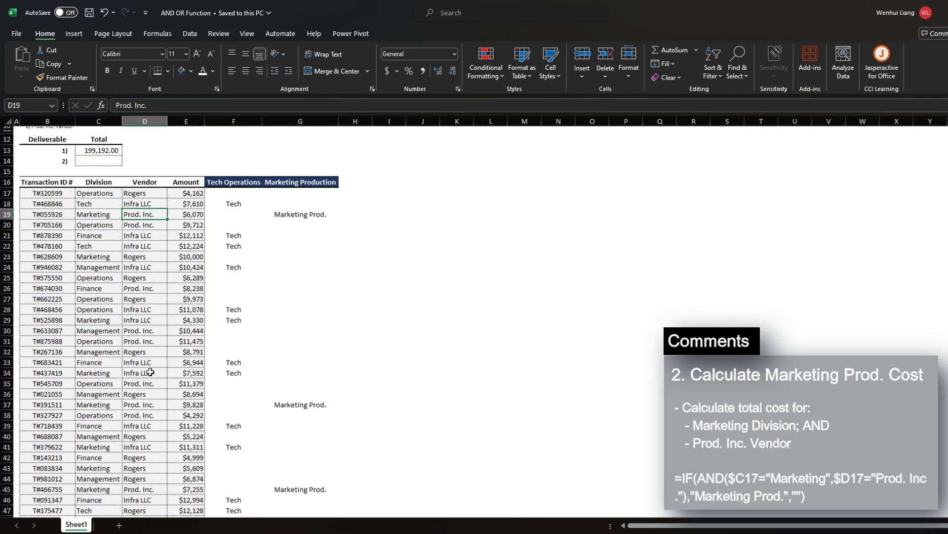
pyautogui.click(95, 405)
pyautogui.moveTo(95, 404); pyautogui.dragTo(277, 405)
pyautogui.click(296, 404)
pyautogui.scroll(-2, 292, 388)
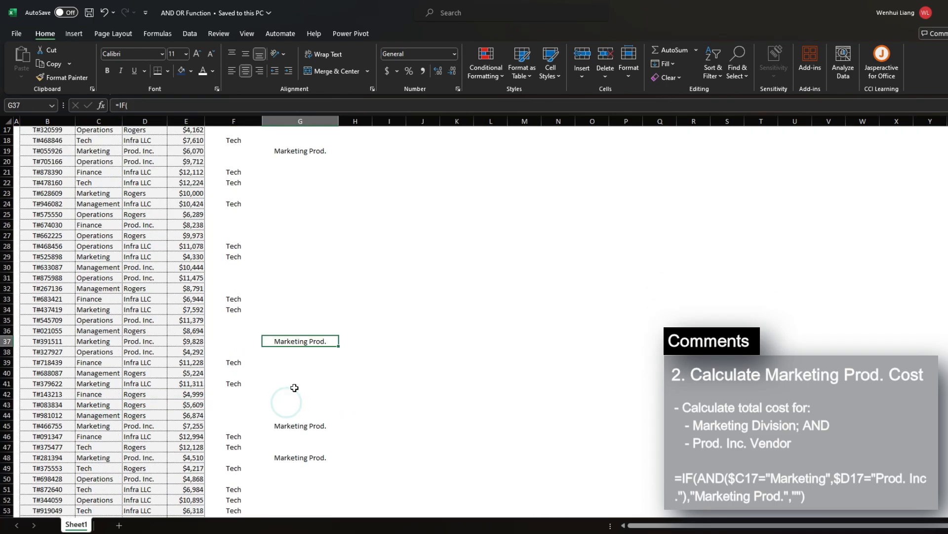
pyautogui.moveTo(106, 427); pyautogui.dragTo(292, 425)
pyautogui.click(292, 425)
pyautogui.scroll(5, 307, 390)
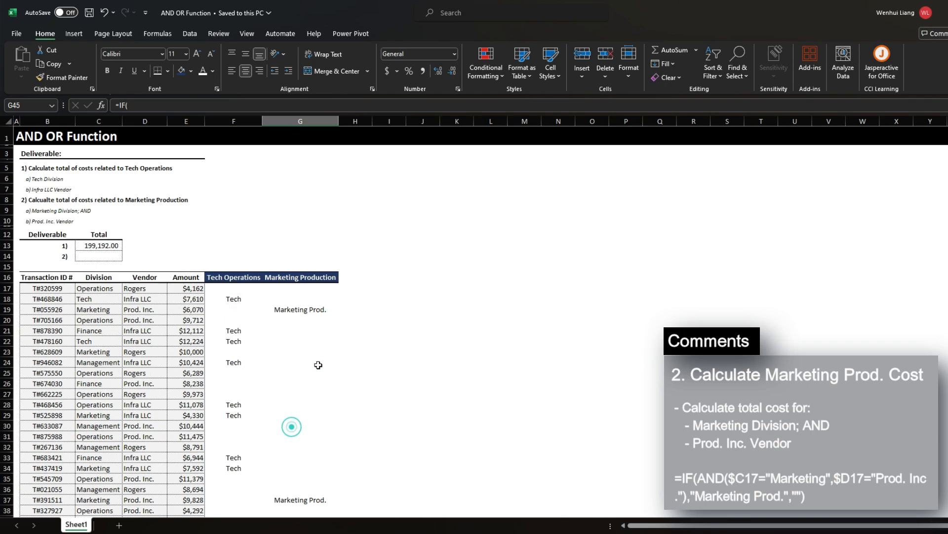
# - Start a SUMIFS formula in C14 with the absolute Amount range $E$17:$E$63 as the sum range
pyautogui.click(107, 253)
pyautogui.write('=sumifs(')
pyautogui.press('Down')
pyautogui.press('Right')
pyautogui.press('Right')
pyautogui.press('Down')
pyautogui.press('Down')
pyautogui.hotkey('ctrl', 'shift', 'Down')
pyautogui.press('F4')
pyautogui.write(',')
# - Complete the C14 SUMIFS formula with criteria range $G$17:$G$63 and the criterion "Marketing Prod."
pyautogui.press('Down')
pyautogui.press('Right')
pyautogui.press('Right')
pyautogui.press('Right')
pyautogui.press('Right')
pyautogui.press('Down')
pyautogui.press('Down')
pyautogui.hotkey('ctrl', 'shift', 'Down')
pyautogui.press('F4')
pyautogui.write(',')
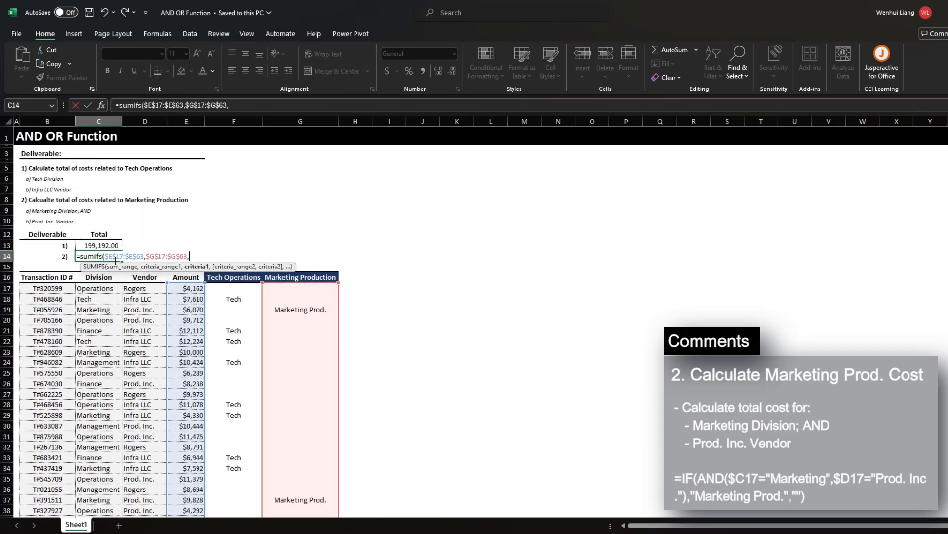
pyautogui.write('"Marketing Prod.")')
pyautogui.press('Return')
# - Format the Marketing Production total in C14 in the Accounting format with two decimals and save the workbook
pyautogui.click(116, 258)
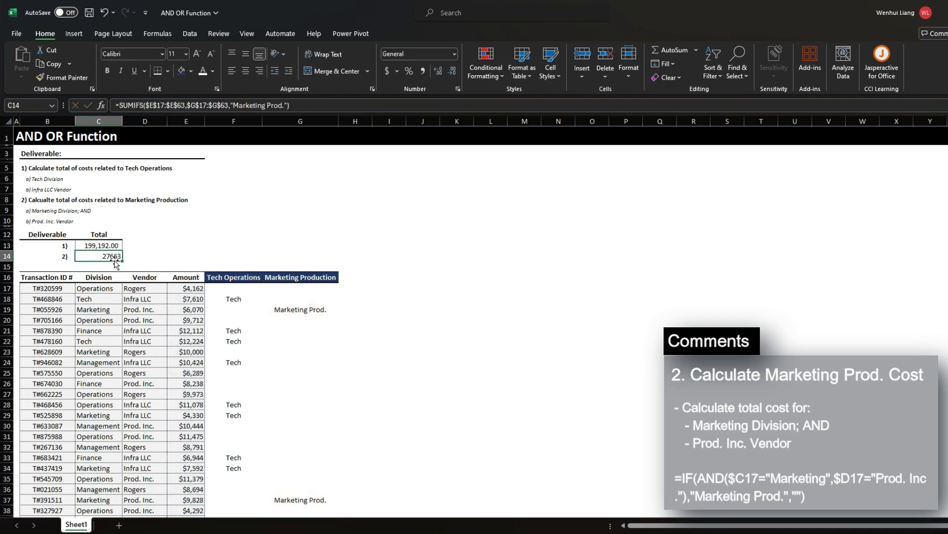
pyautogui.hotkey('ctrl', 's')
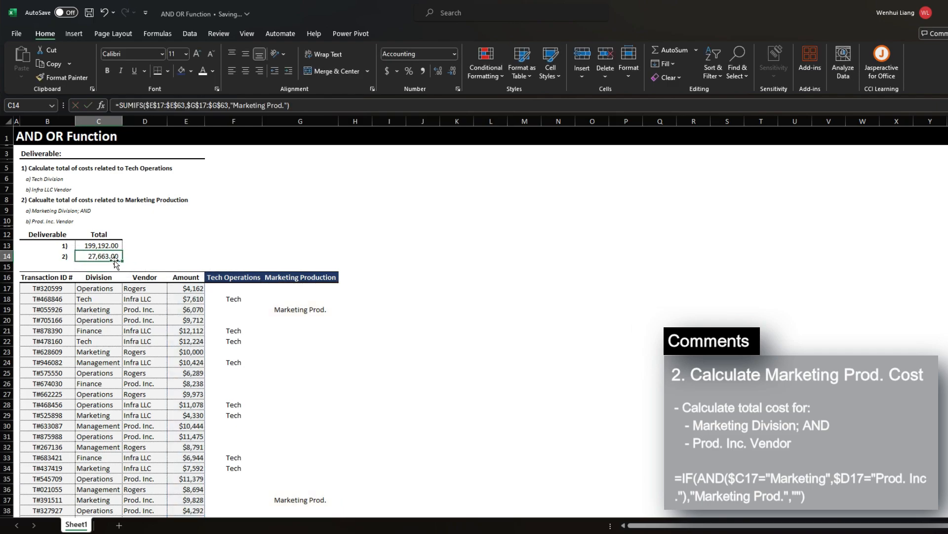
pyautogui.click(152, 254)
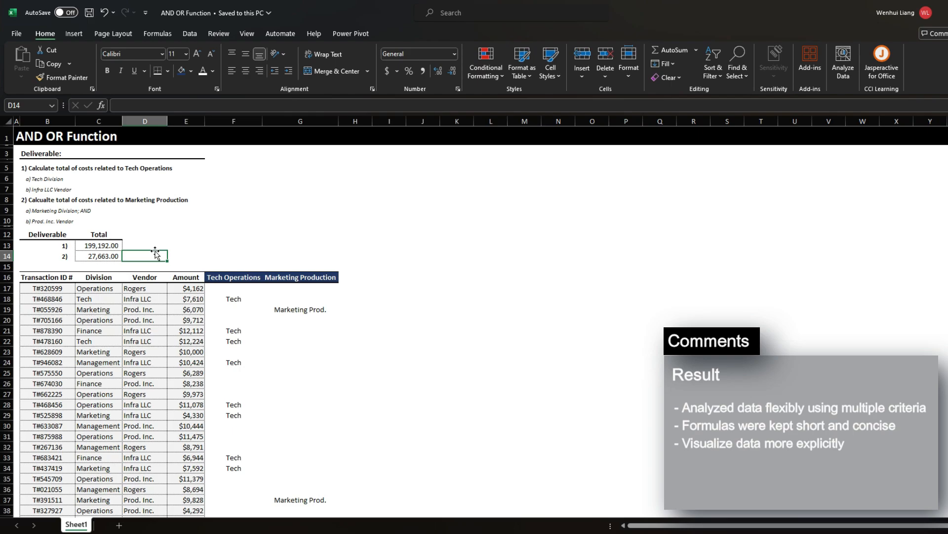
# - Review the OR condition in the F17 formula and the AND condition in the G17 formula
pyautogui.press('Right')
pyautogui.press('Down')
pyautogui.press('Down')
pyautogui.press('Down')
pyautogui.press('Right')
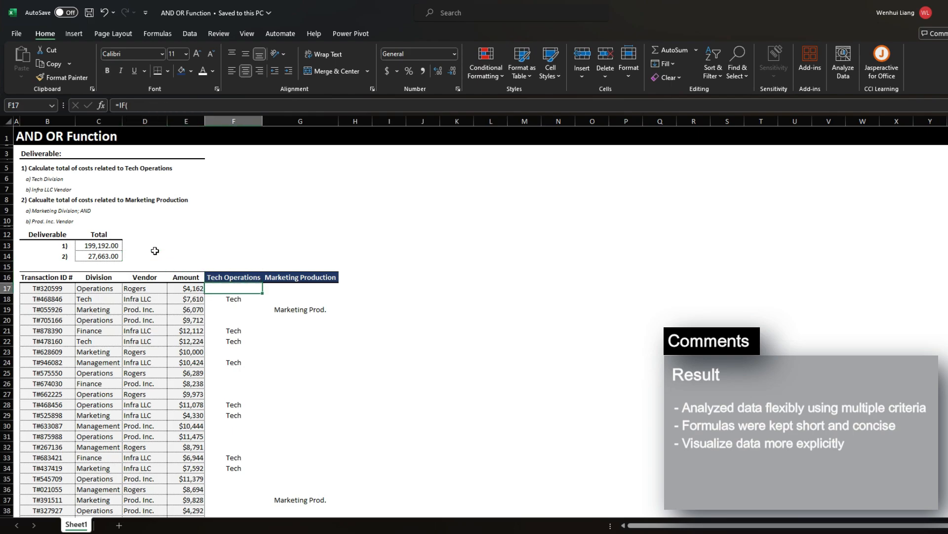
pyautogui.press('F2')
pyautogui.click(175, 301)
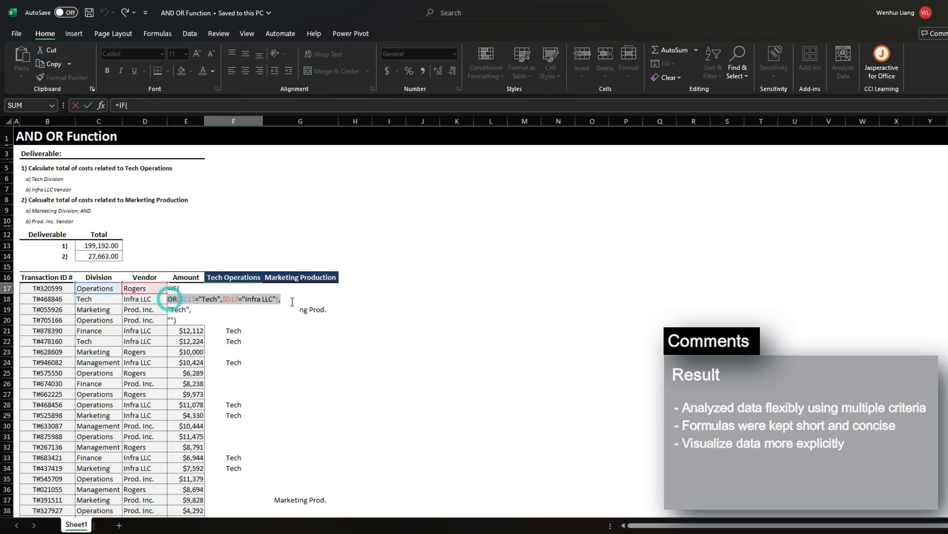
pyautogui.click(310, 290)
pyautogui.doubleClick(310, 290)
pyautogui.moveTo(229, 299); pyautogui.dragTo(369, 298)
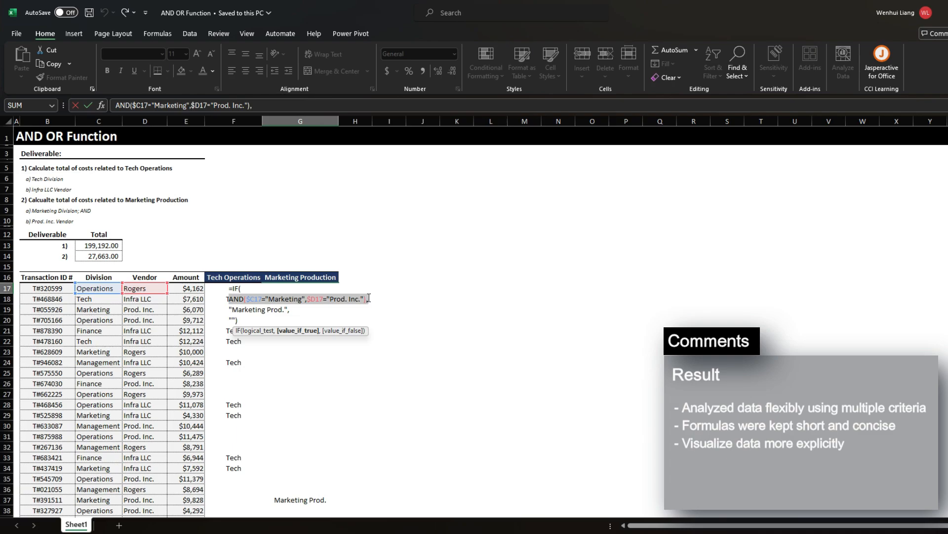
pyautogui.press('Return')
# - Check the Tech Operations flags in rows 18, 20, 21, 22 and 24 against each row's division and vendor
pyautogui.moveTo(234, 288); pyautogui.dragTo(234, 384)
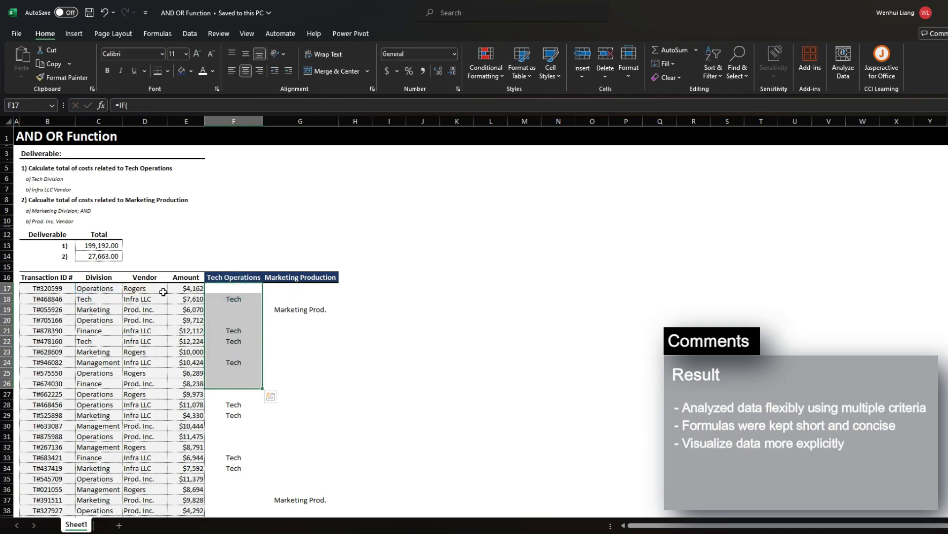
pyautogui.moveTo(43, 299); pyautogui.dragTo(239, 300)
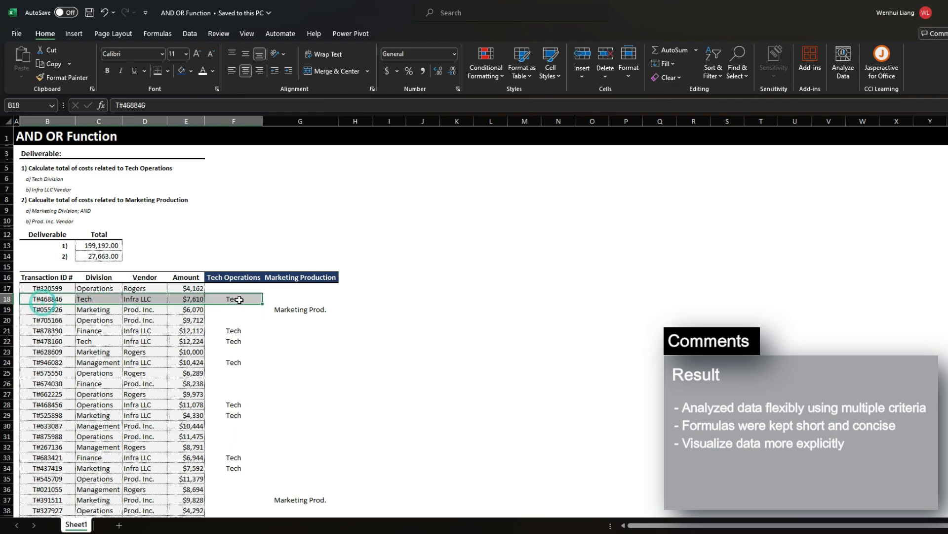
pyautogui.moveTo(38, 320); pyautogui.dragTo(220, 320)
pyautogui.moveTo(48, 330); pyautogui.dragTo(217, 330)
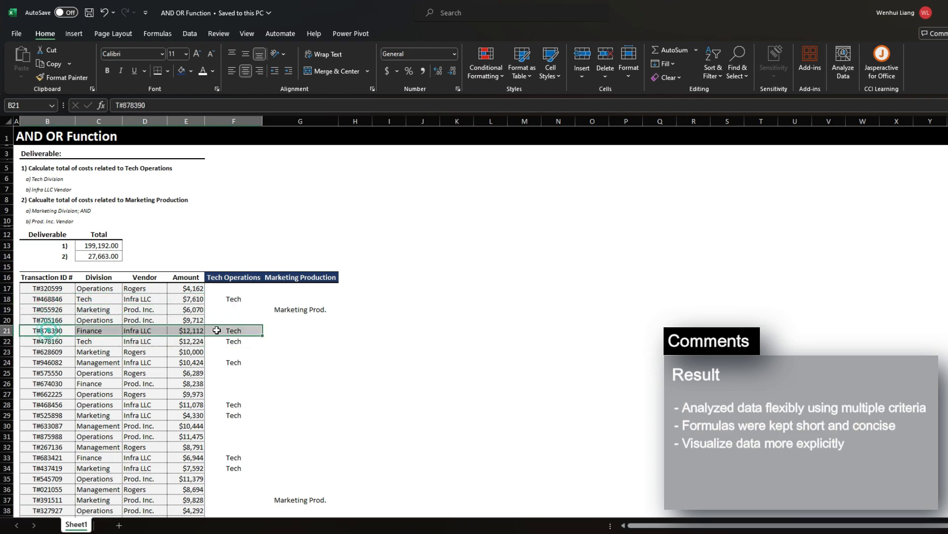
pyautogui.moveTo(48, 341); pyautogui.dragTo(223, 341)
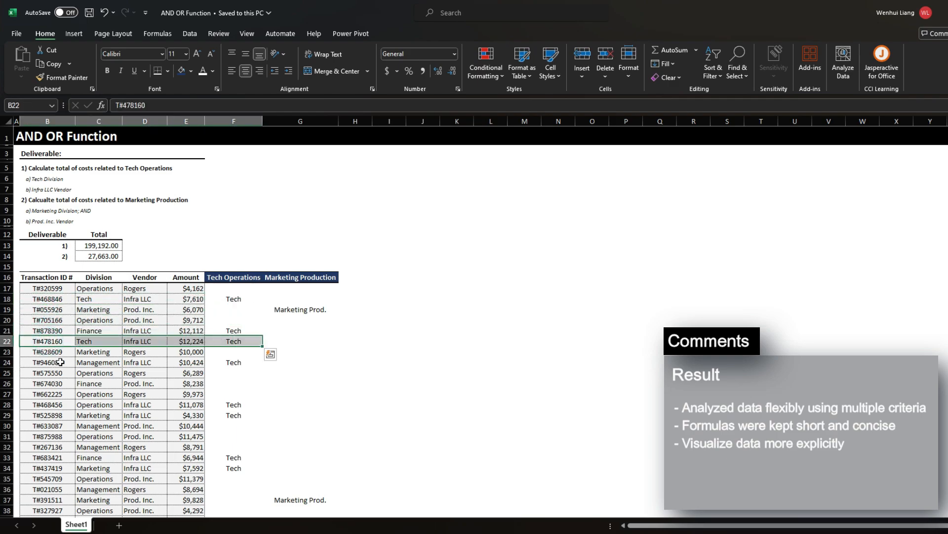
pyautogui.moveTo(60, 362); pyautogui.dragTo(234, 362)
pyautogui.moveTo(233, 288); pyautogui.dragTo(233, 404)
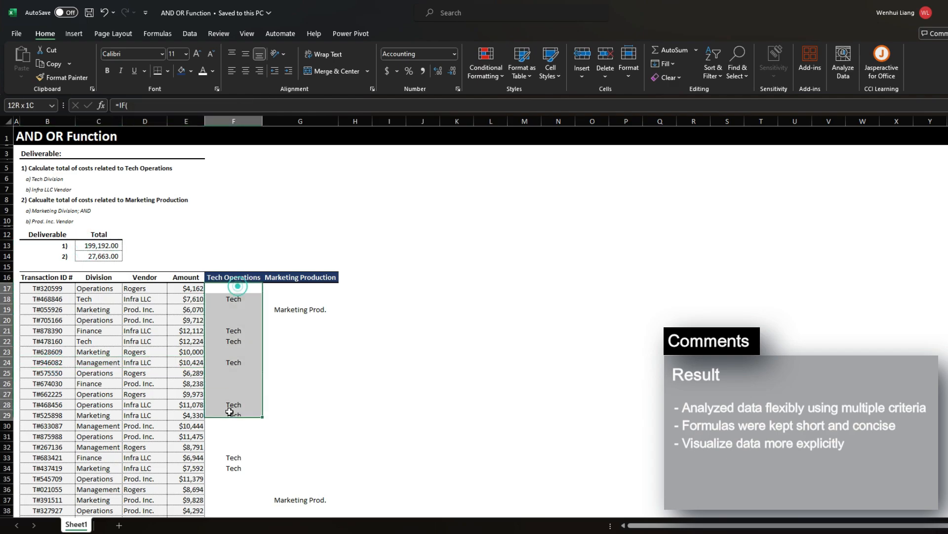
# - Review the SUMIFS formula in C13 and the Tech Operations flags it uses, down to the last transaction row
pyautogui.doubleClick(87, 249)
pyautogui.moveTo(81, 246); pyautogui.dragTo(227, 245)
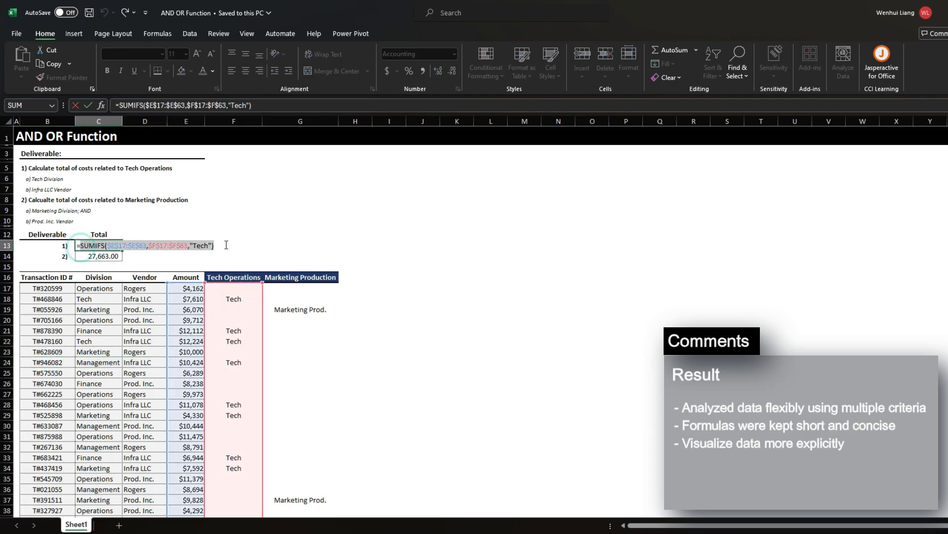
pyautogui.press('Escape')
pyautogui.moveTo(233, 291); pyautogui.dragTo(232, 468)
pyautogui.scroll(-3, 228, 361)
pyautogui.moveTo(226, 393); pyautogui.dragTo(222, 447)
pyautogui.scroll(-6, 223, 442)
pyautogui.click(232, 384)
pyautogui.scroll(8, 232, 383)
# - Add filters to the transaction table, show only the Tech rows in the Tech Operations column and save the workbook
pyautogui.click(238, 246)
pyautogui.hotkey('ctrl', 'shift', 'l')
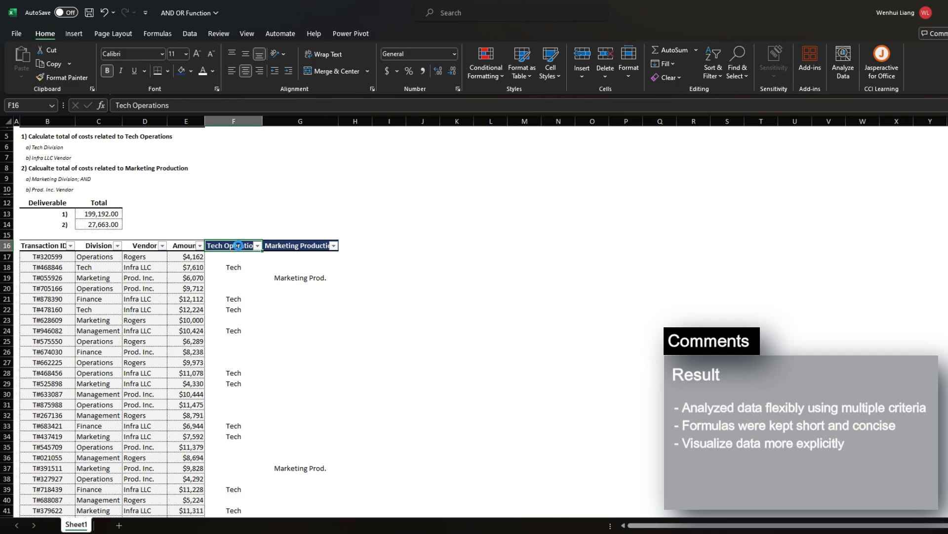
pyautogui.hotkey('alt', 'Down')
pyautogui.press('e')
pyautogui.press('Down')
pyautogui.press('space')
pyautogui.press('Down')
pyautogui.press('space')
pyautogui.press('Return')
pyautogui.hotkey('ctrl', 's')
# - Check the Division and Vendor values of the filtered Tech rows and the Tech Operations total in C13
pyautogui.click(223, 322)
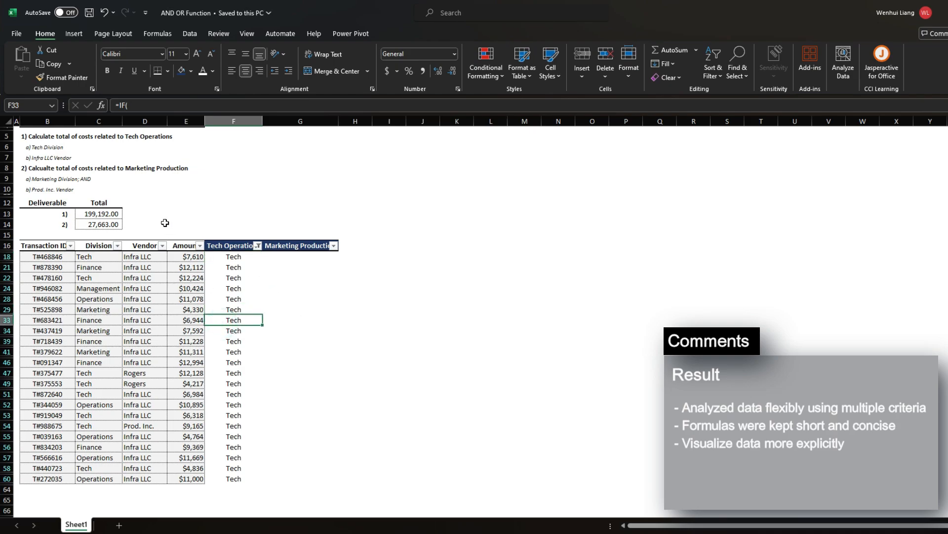
pyautogui.moveTo(90, 257); pyautogui.dragTo(93, 478)
pyautogui.click(146, 262)
pyautogui.moveTo(146, 286); pyautogui.dragTo(144, 479)
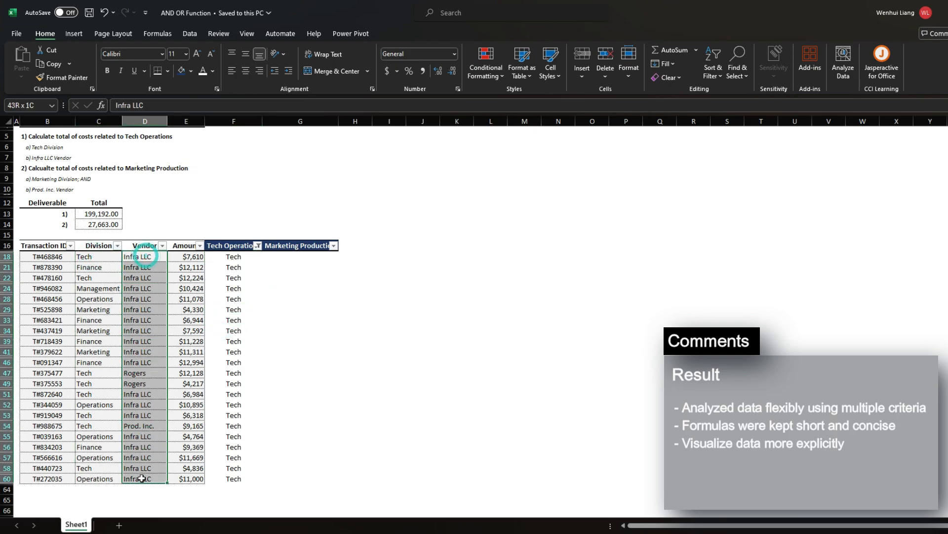
pyautogui.click(99, 217)
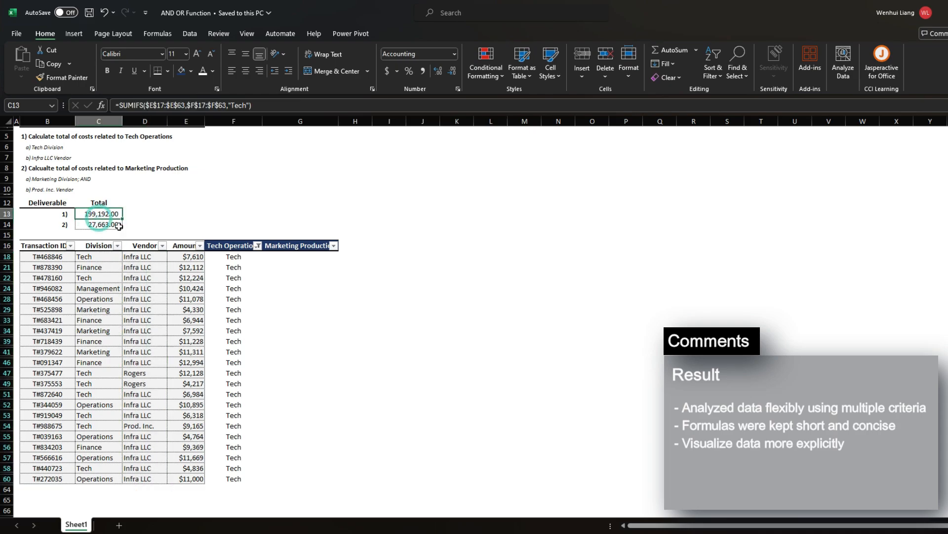
# - Remove the filters from the transaction table and return to cell A1
pyautogui.hotkey('ctrl', 'shift', 'l')
pyautogui.hotkey('ctrl', 'Home')
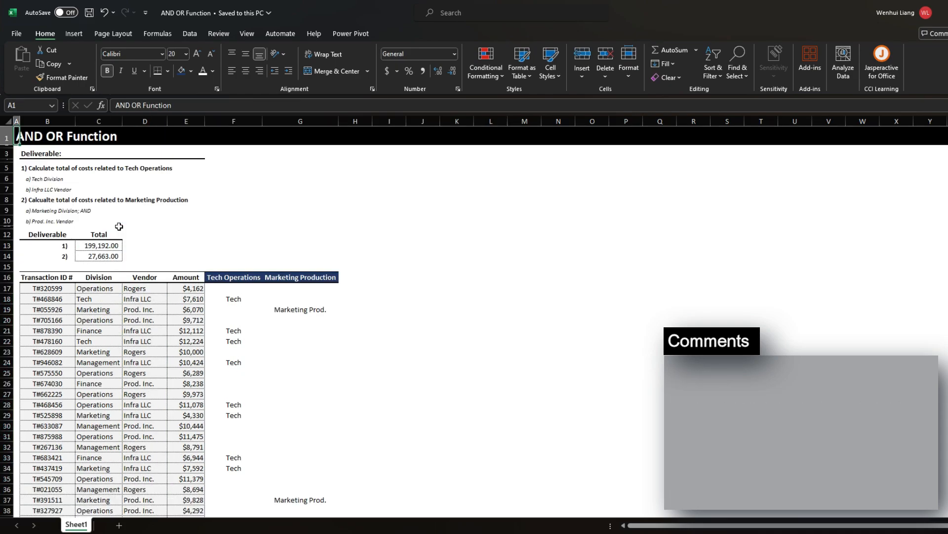